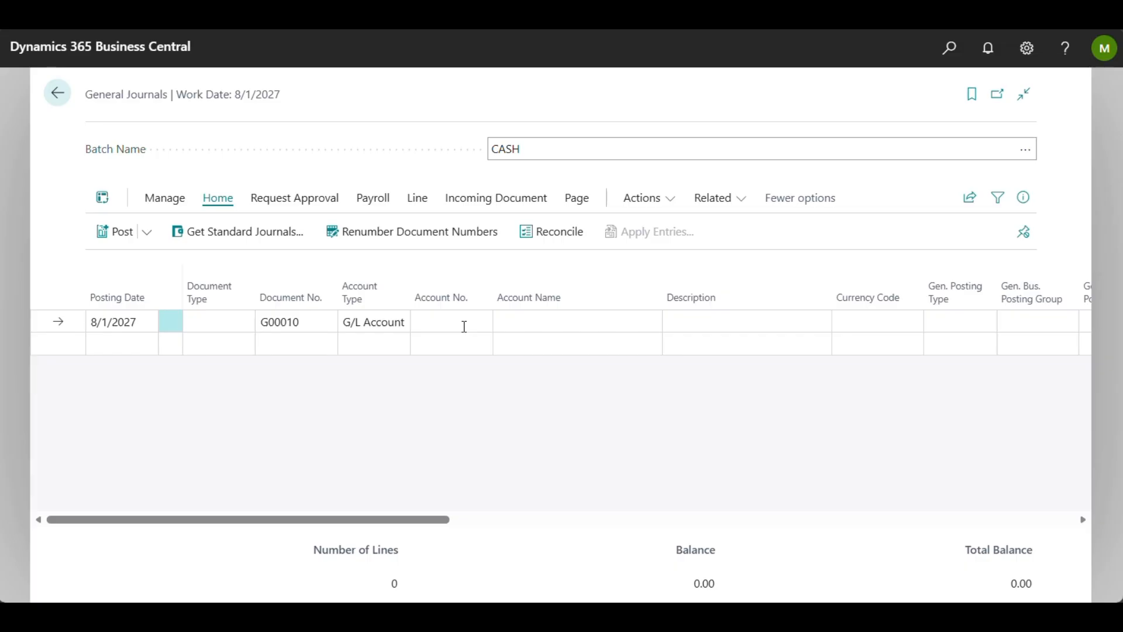
Set the journal line's document type to Payment and its account number to 11200 (Cash)
click(241, 322)
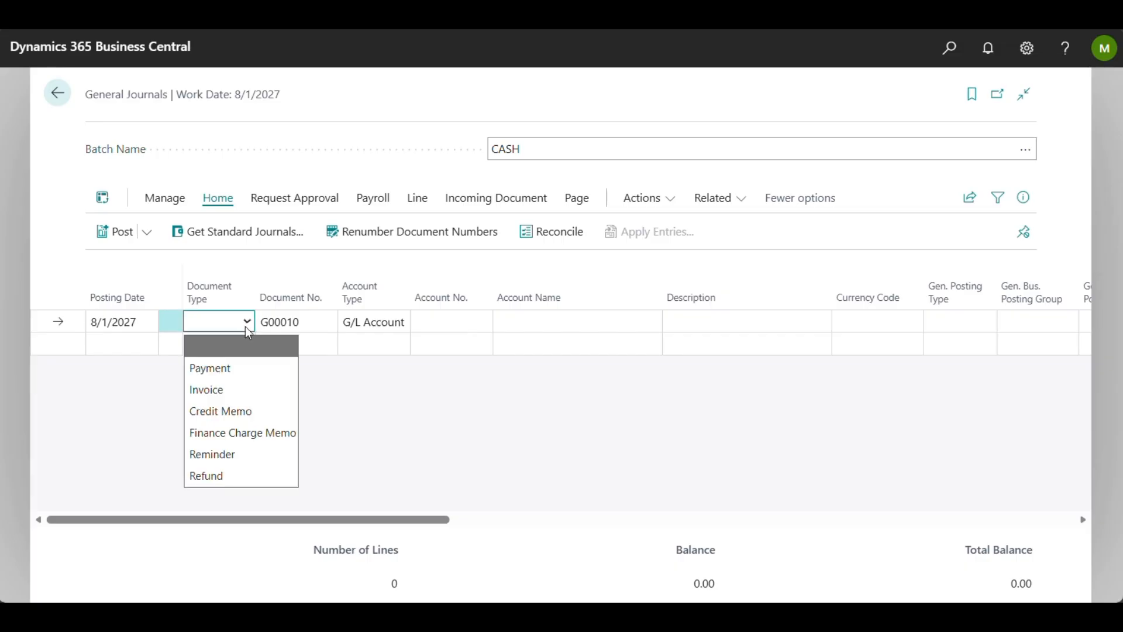
click(242, 372)
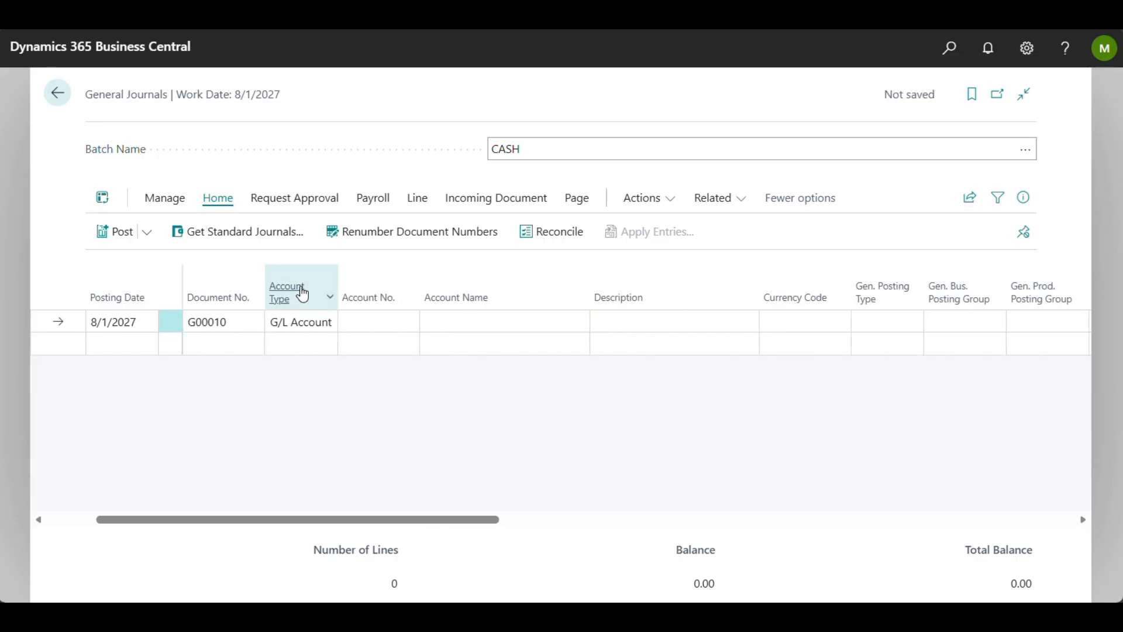
click(385, 325)
click(408, 321)
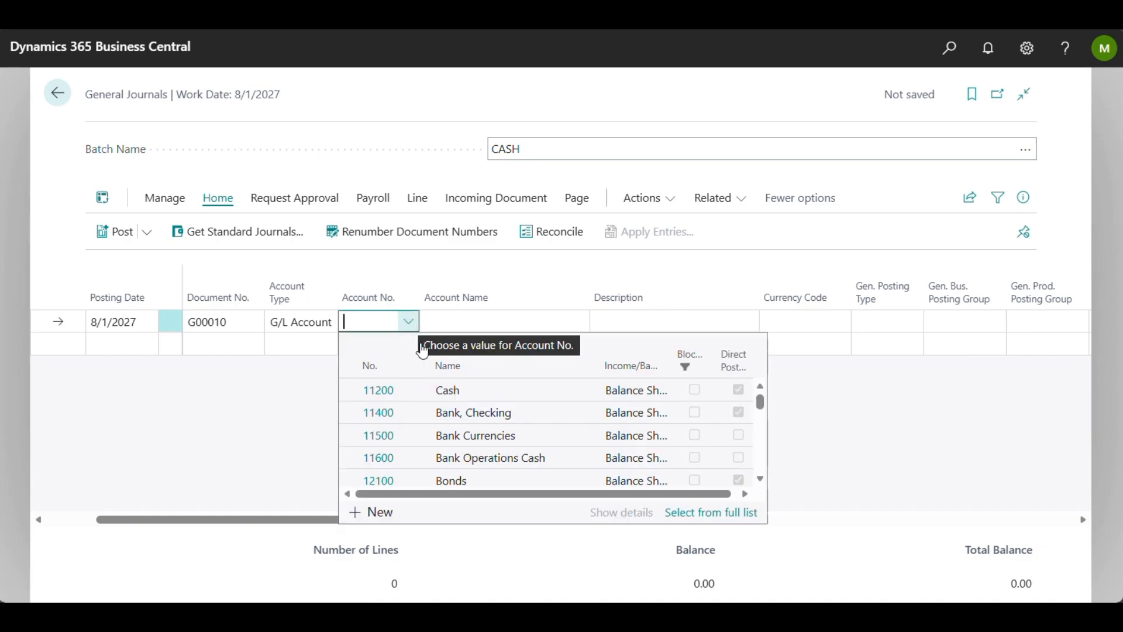
click(423, 388)
Enter an amount of 1,000.00 on the Cash journal line
scroll(685, 371, right, 5)
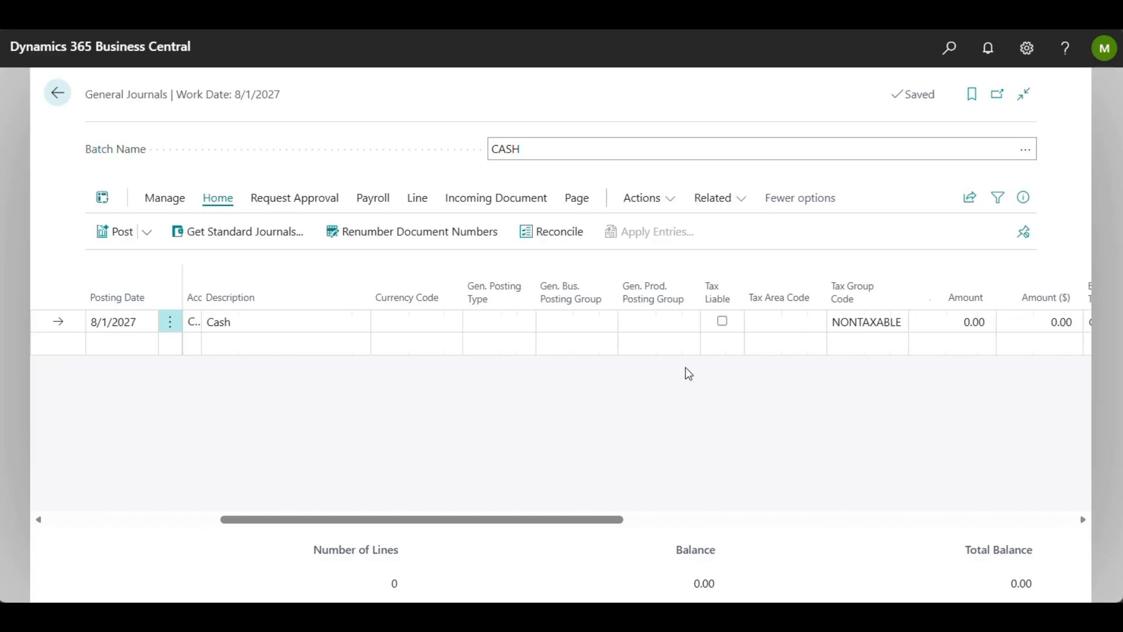
click(460, 322)
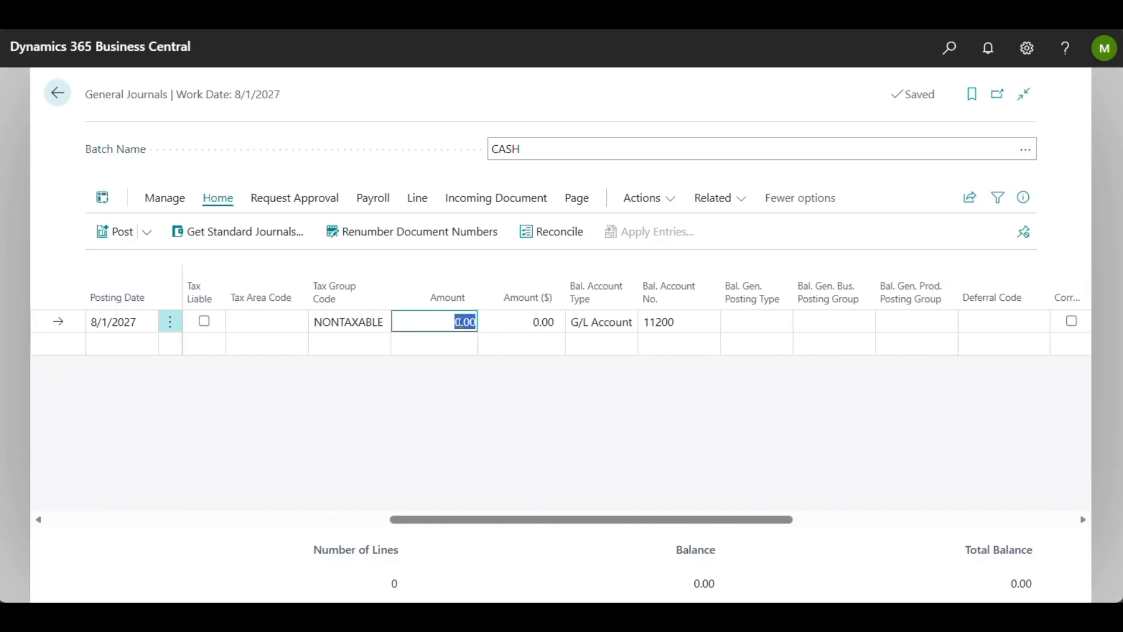
text(1000)
key(Tab)
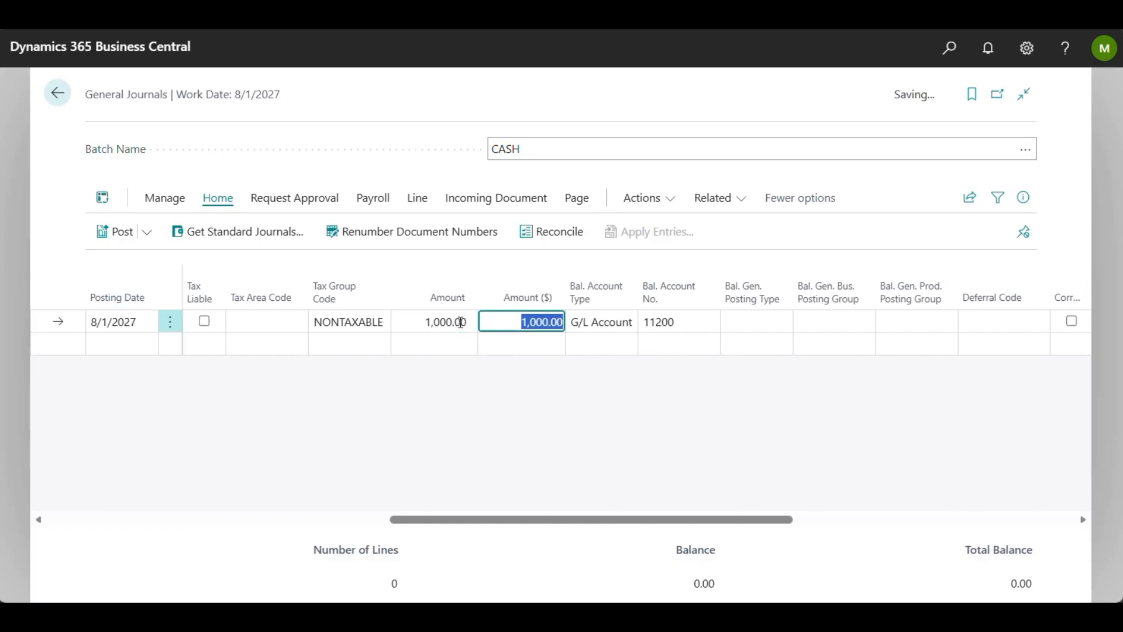
scroll(612, 411, right, 5)
scroll(612, 411, left, 10)
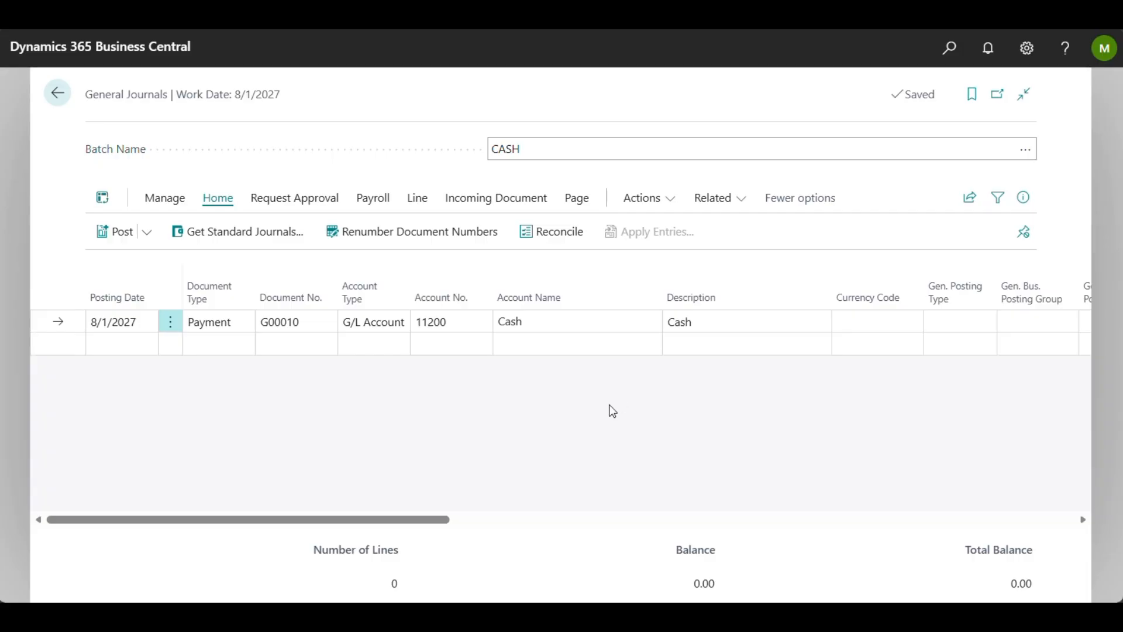
Save the journal line as a standard general journal with the code DEMO, without saving the amount
click(642, 197)
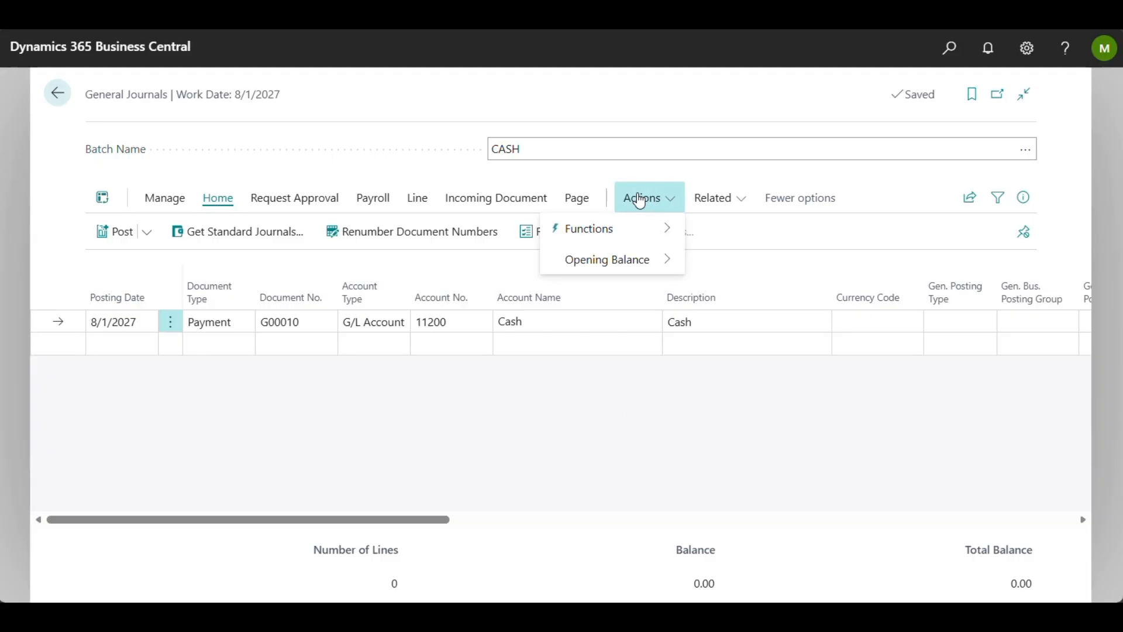
mouse_move(631, 231)
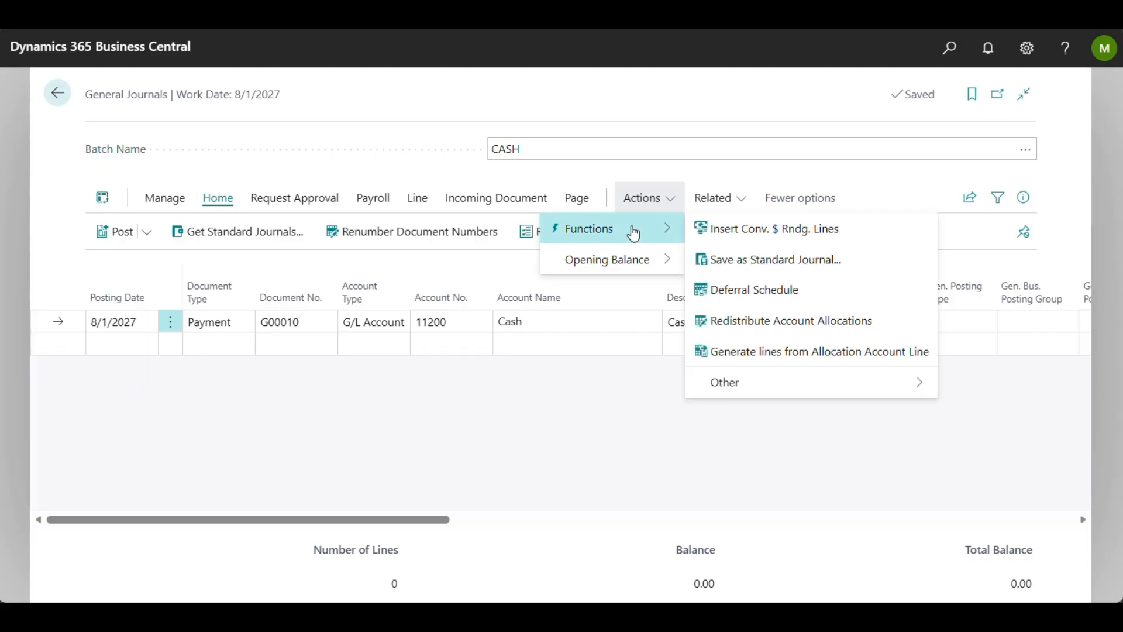
click(797, 259)
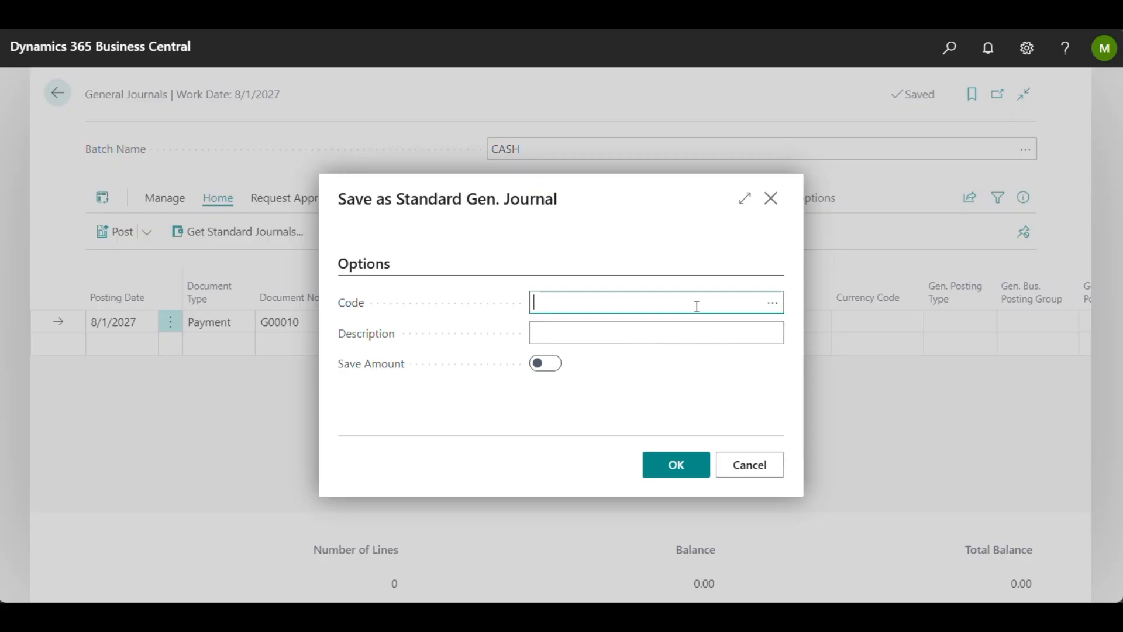
text(demo)
key(Tab)
click(676, 474)
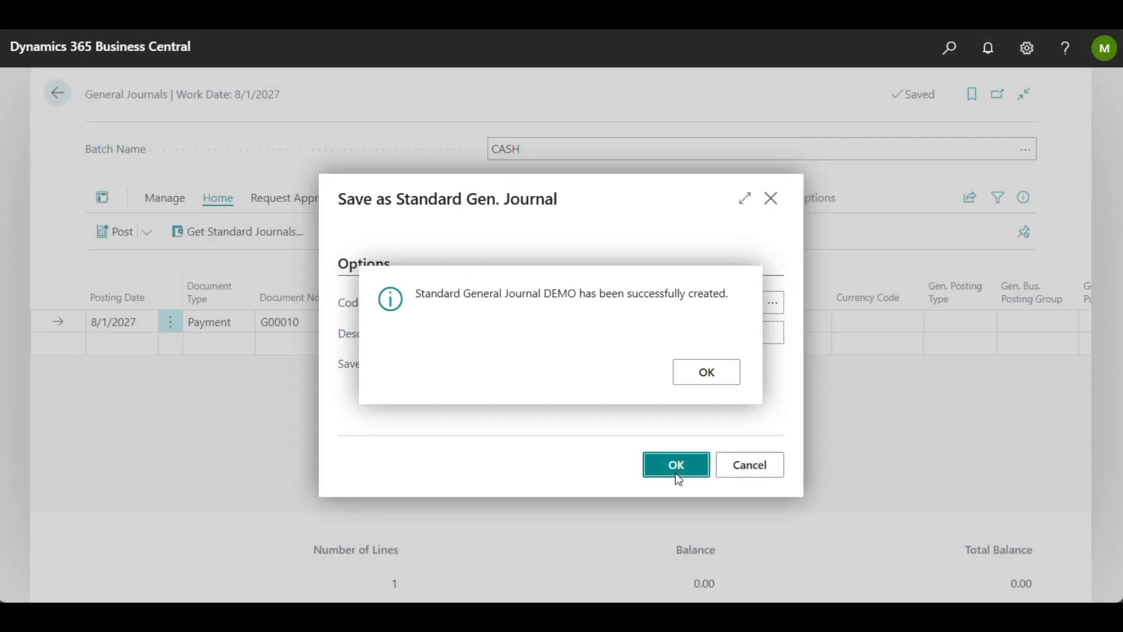
click(707, 373)
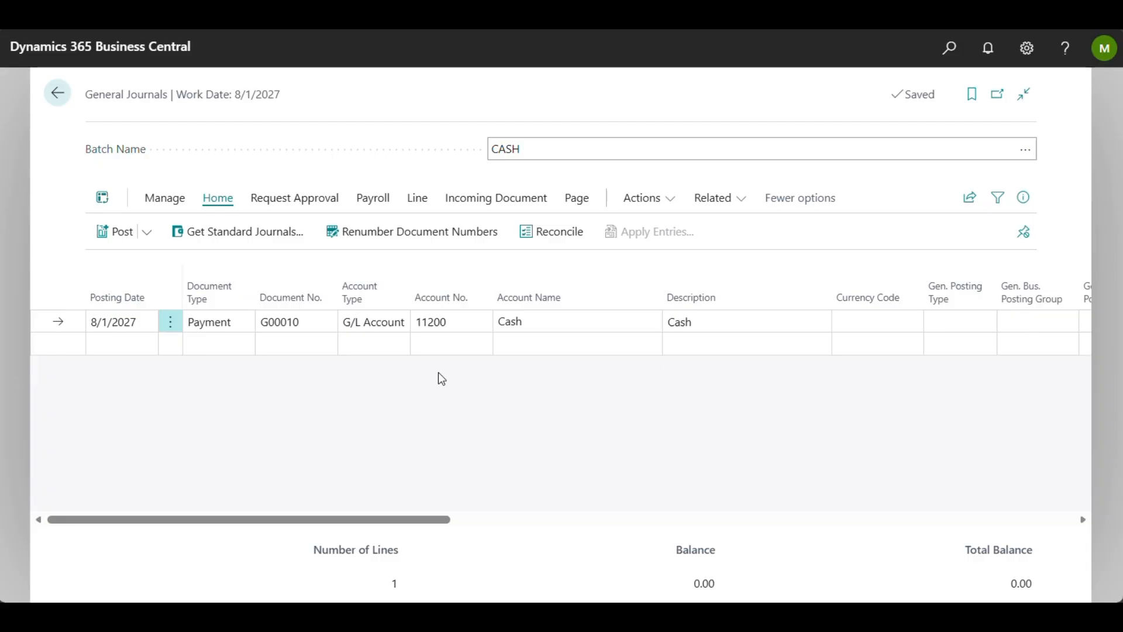
Delete the 11200 Cash payment line from the CASH batch
scroll(439, 372, right, 10)
scroll(439, 372, left, 10)
scroll(441, 378, left, 1)
click(171, 322)
click(135, 378)
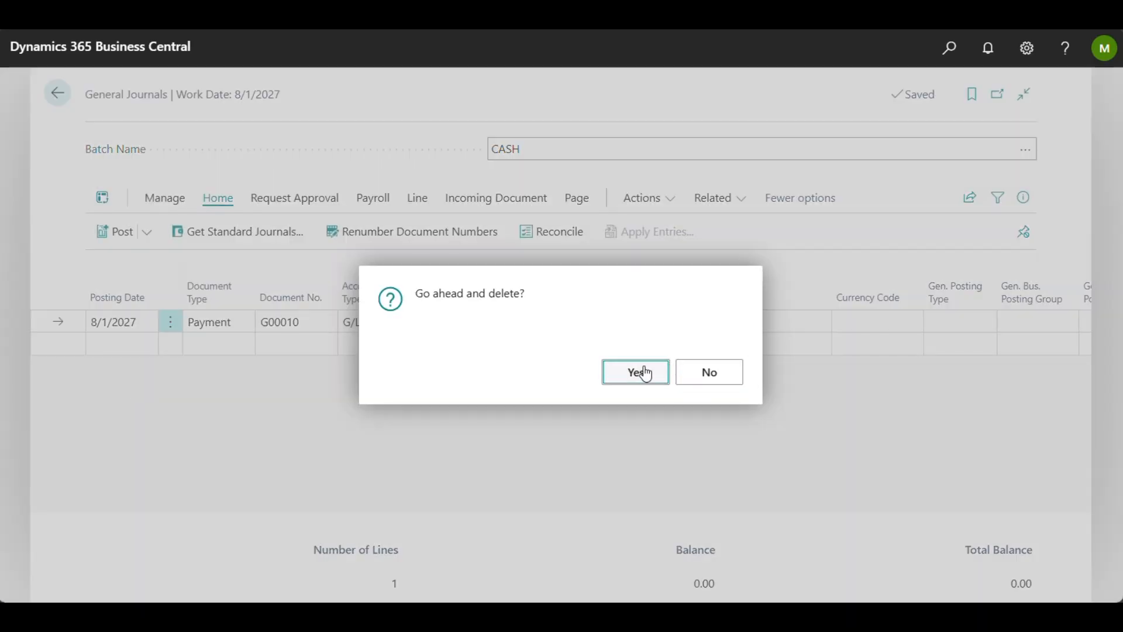
click(644, 372)
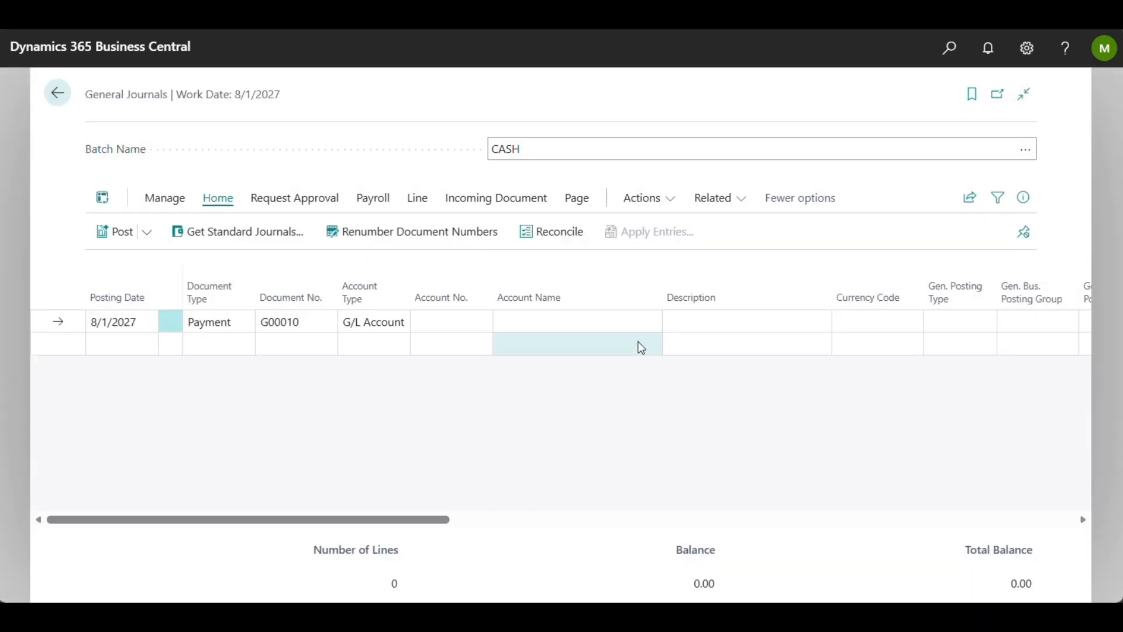
Insert the journal lines from the standard general journal DEMO into the CASH batch and check the line's amounts
click(273, 241)
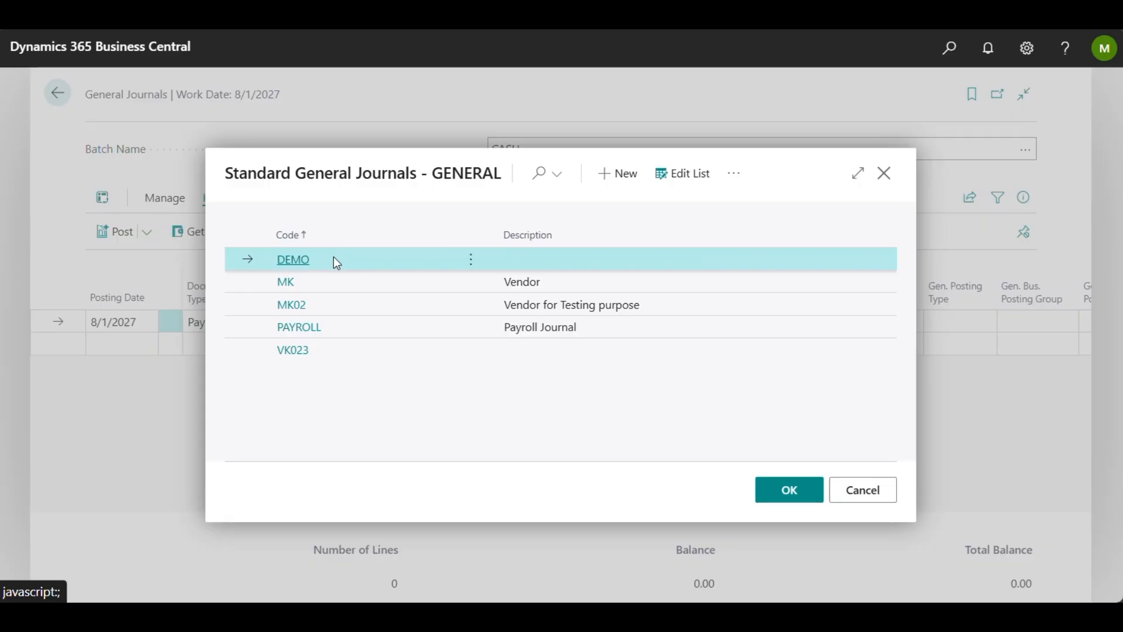
click(795, 493)
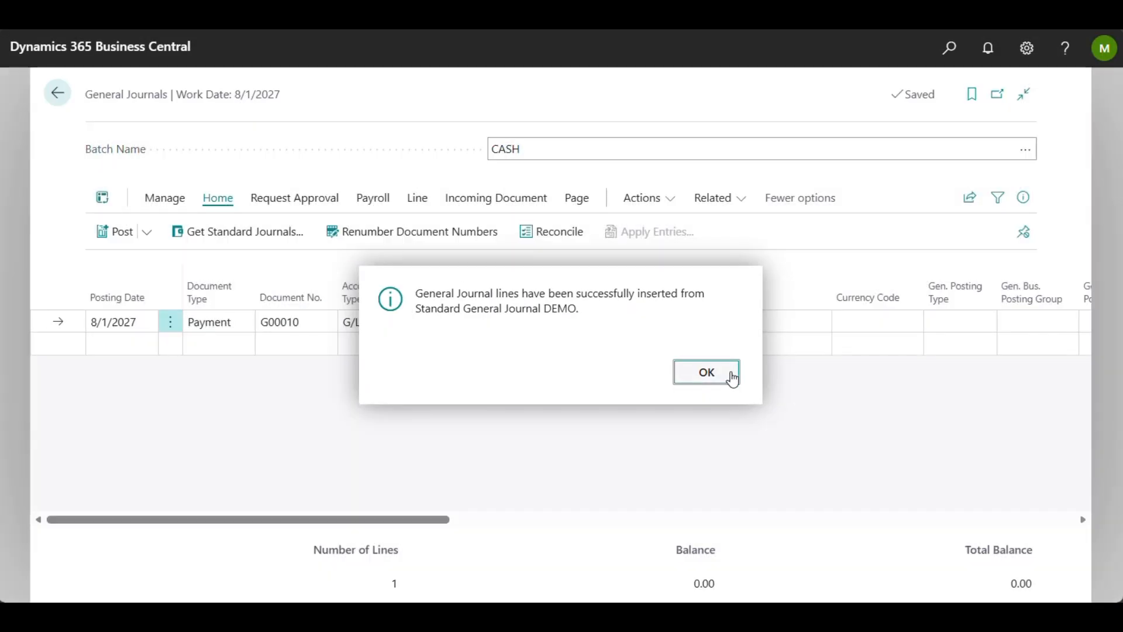
click(730, 375)
scroll(543, 436, right, 5)
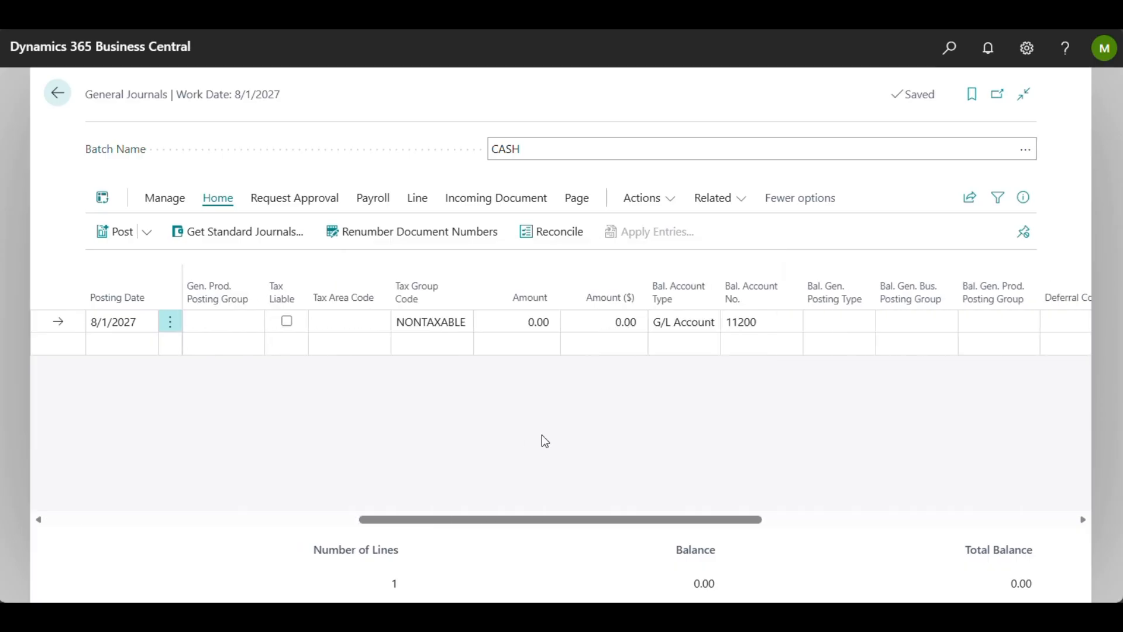
scroll(542, 434, left, 8)
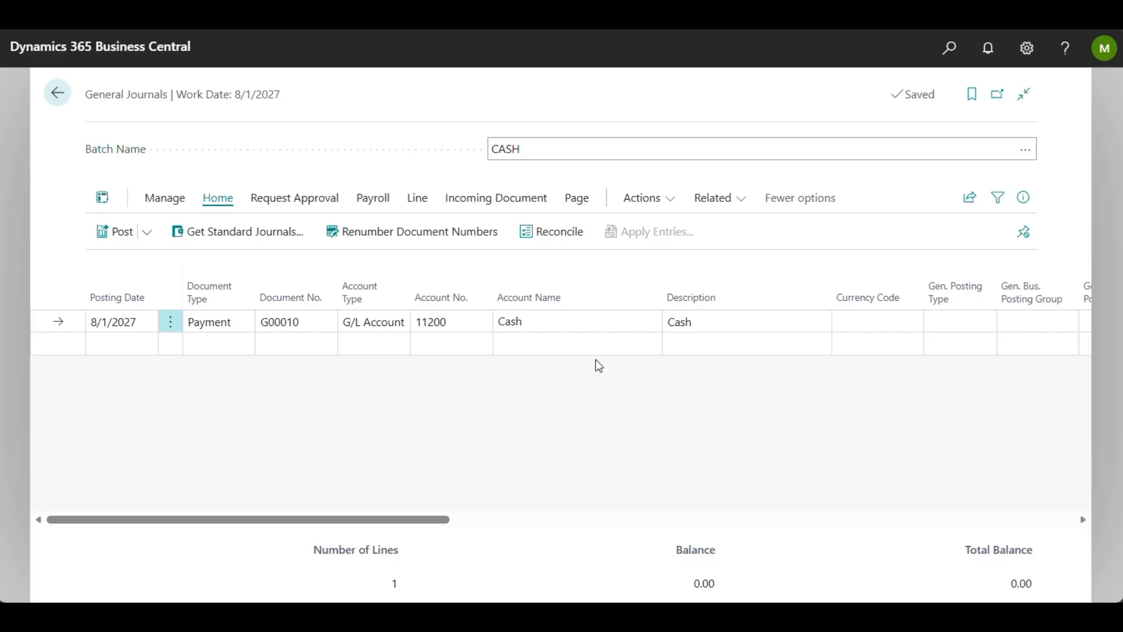
click(668, 206)
mouse_move(663, 239)
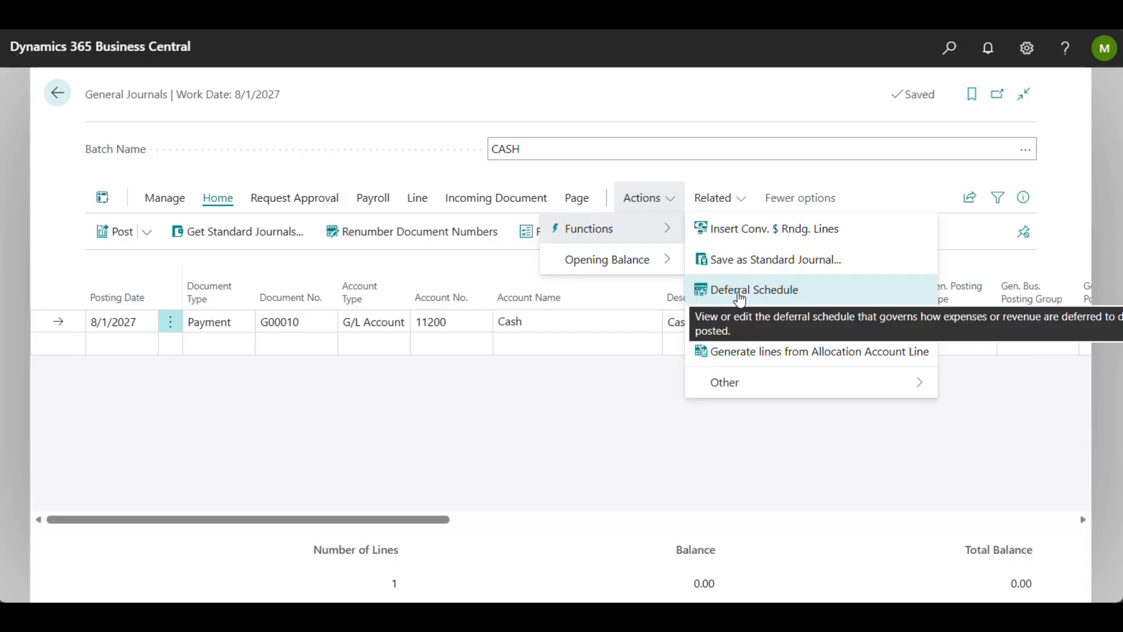
click(559, 466)
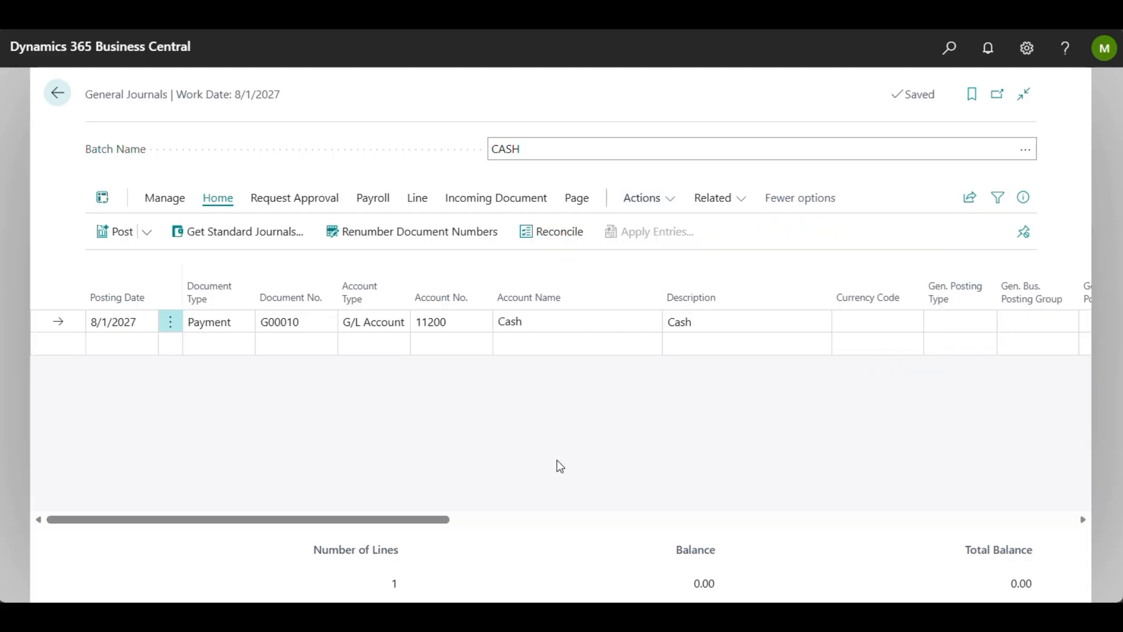
Find the Deferral Templates page by searching for "deferral temp" and open the DEMO template's card
click(953, 52)
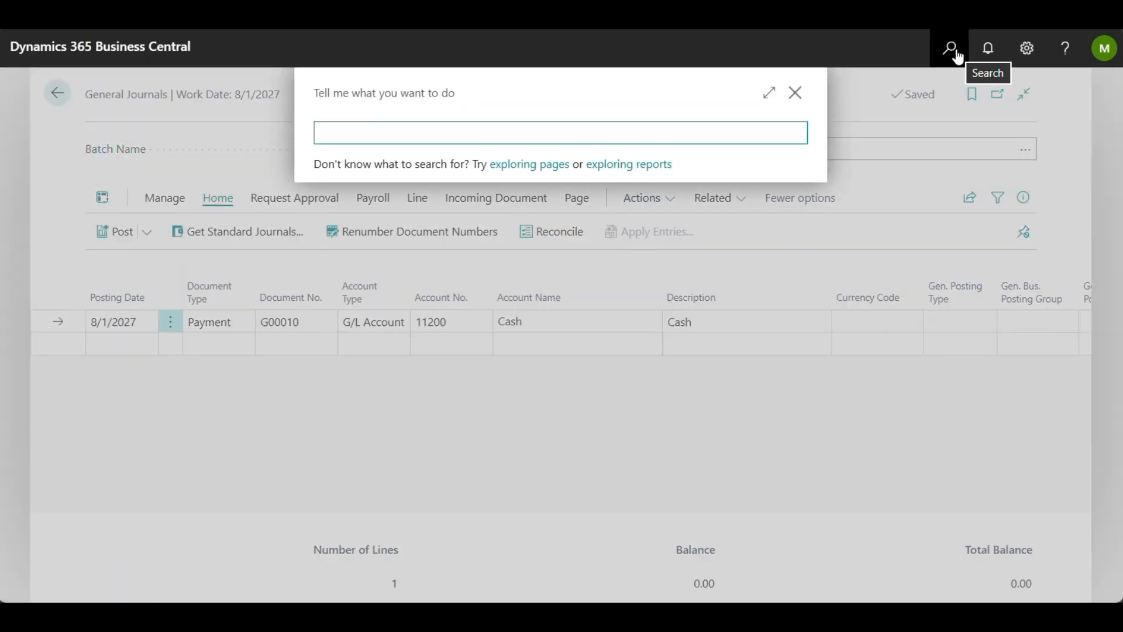
text(deferral temp)
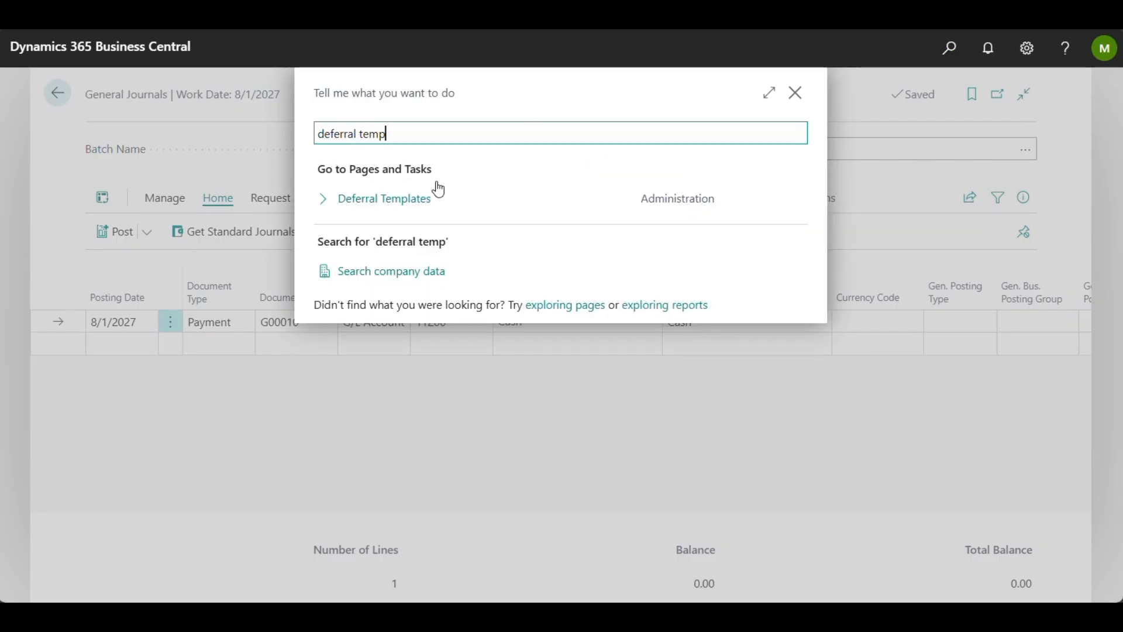
click(403, 198)
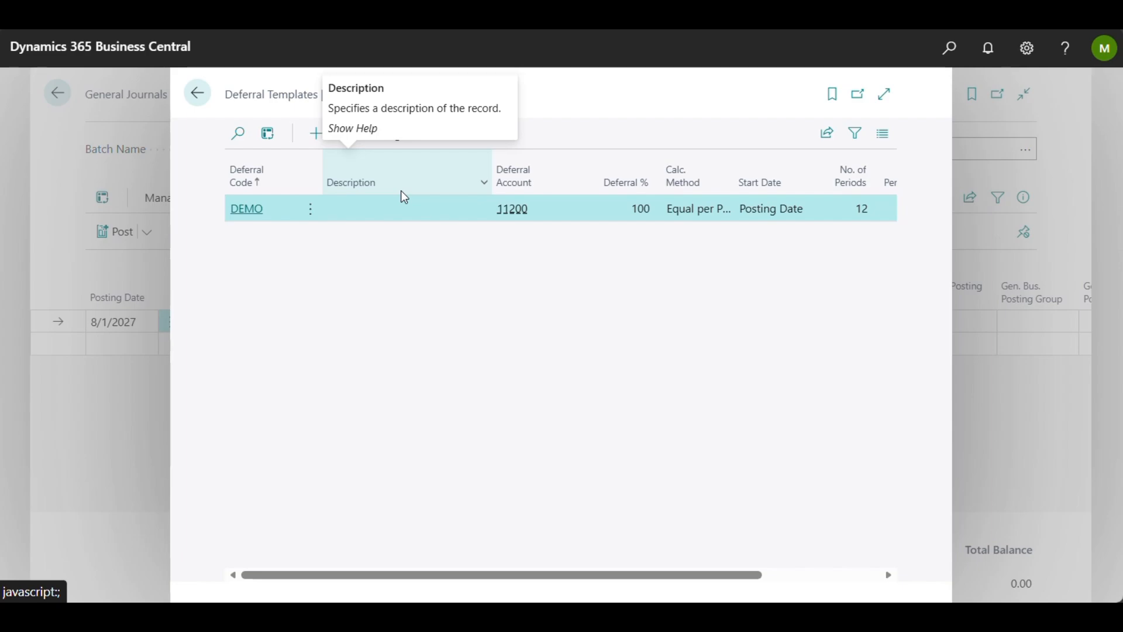
click(245, 209)
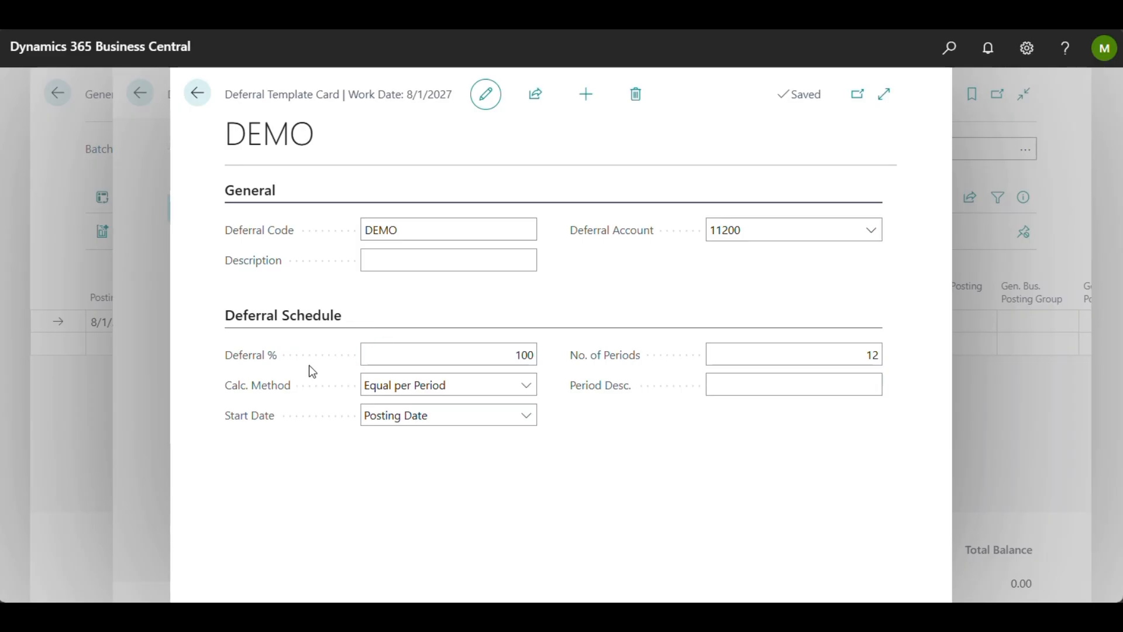
Examine the DEMO template's deferral percentage and the available calculation methods
mouse_move(260, 366)
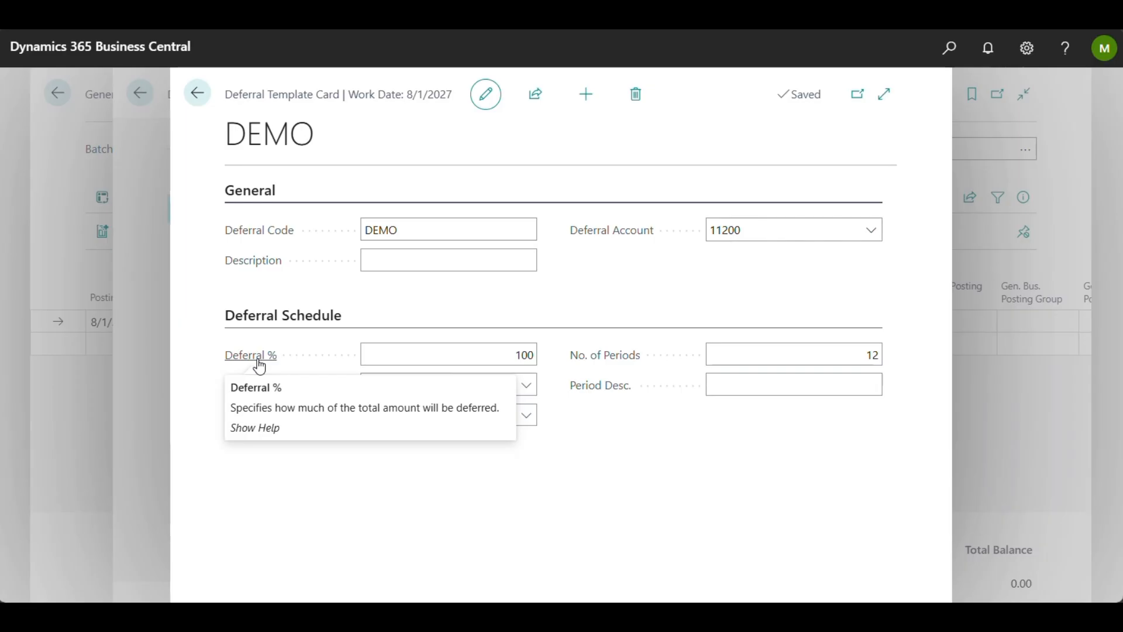
click(531, 356)
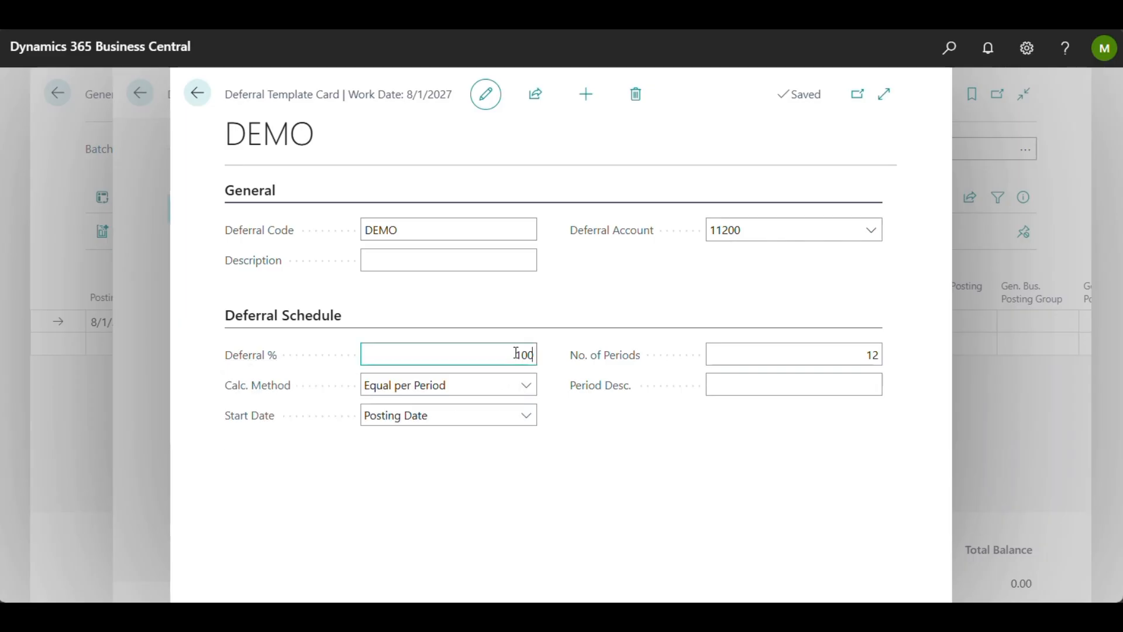
drag(515, 353, 537, 356)
click(515, 356)
mouse_move(278, 388)
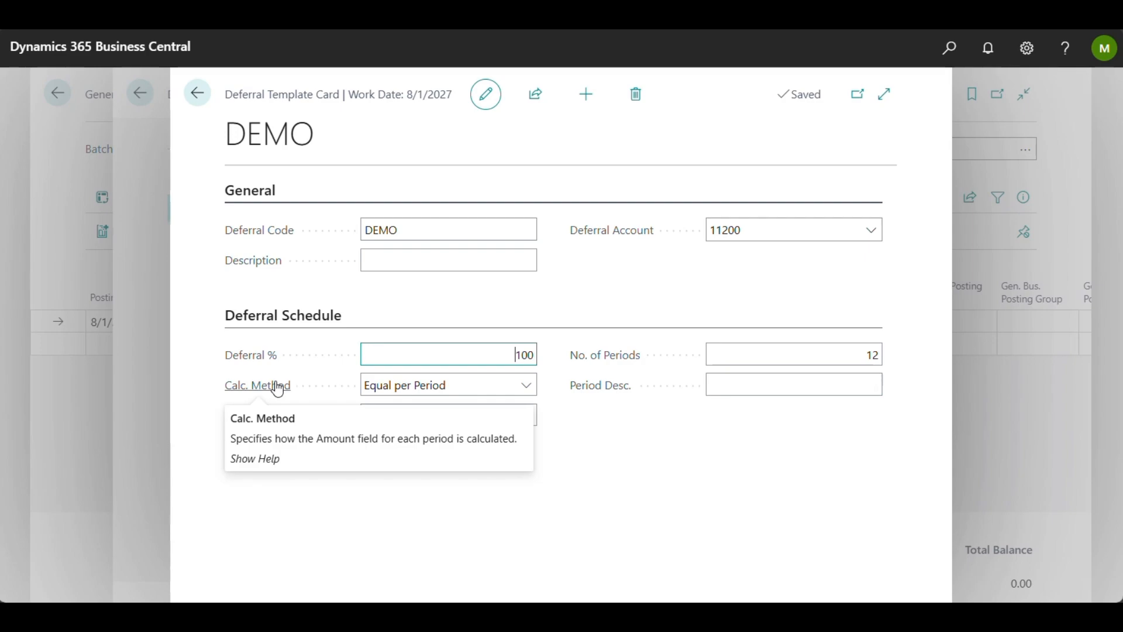
click(524, 387)
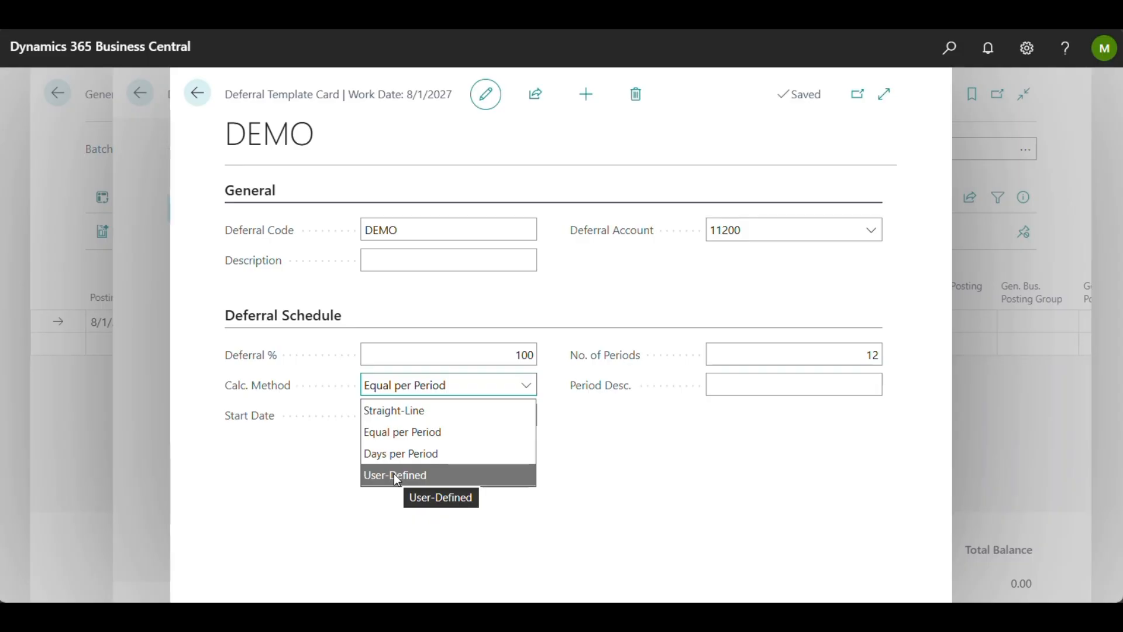
click(293, 448)
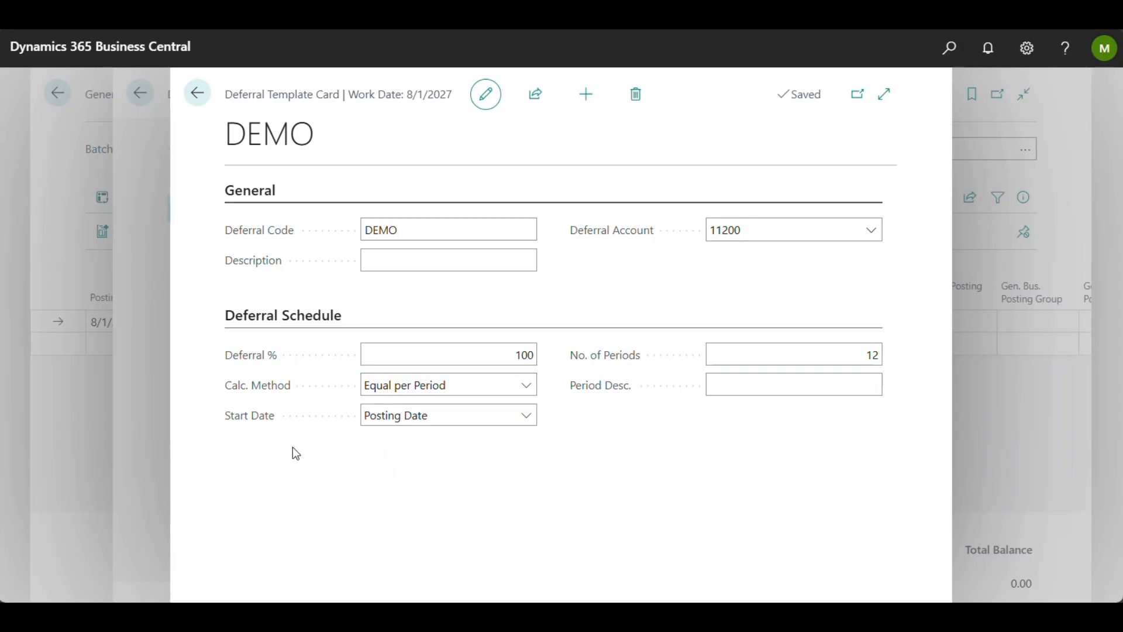
Examine the DEMO template's start date options, number of periods and period description, and return to the template list
mouse_move(263, 420)
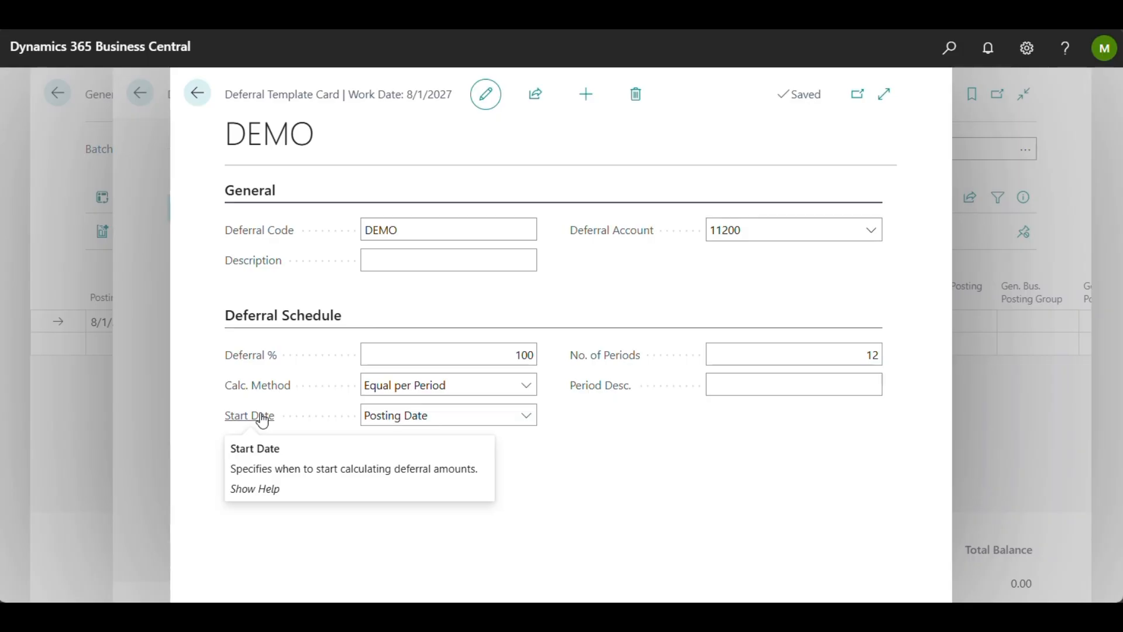
click(525, 417)
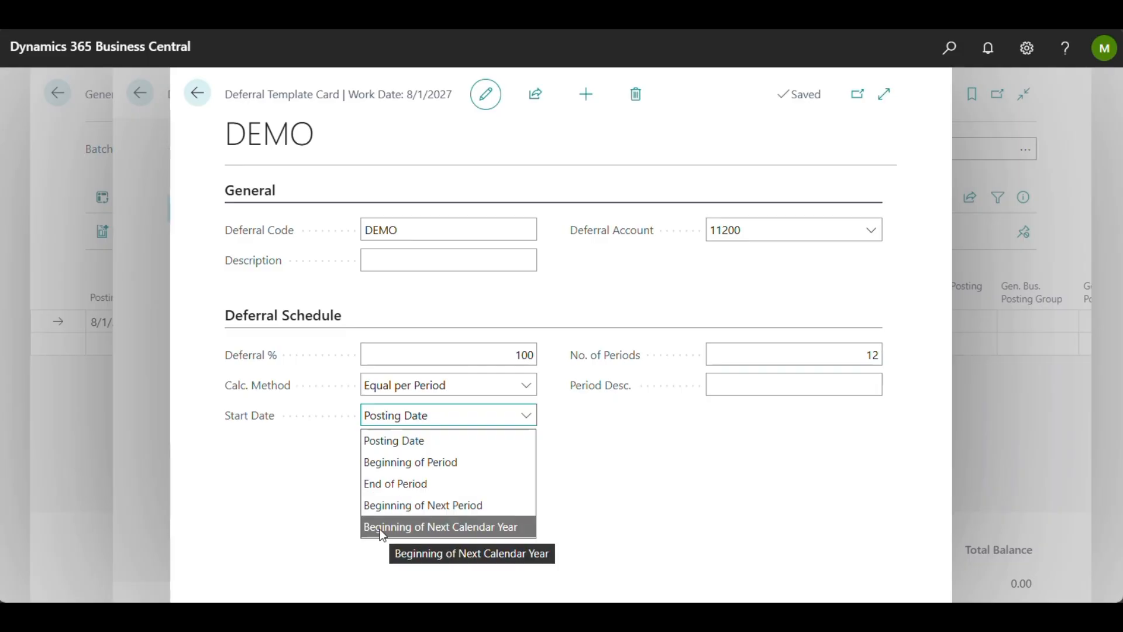
click(657, 488)
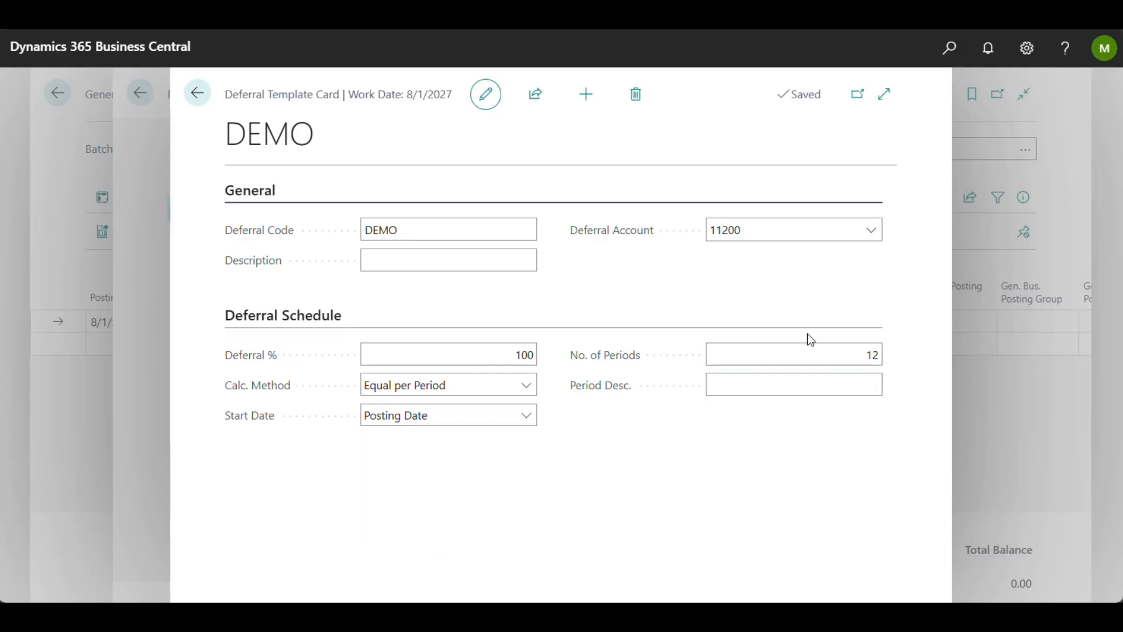
click(818, 353)
click(873, 355)
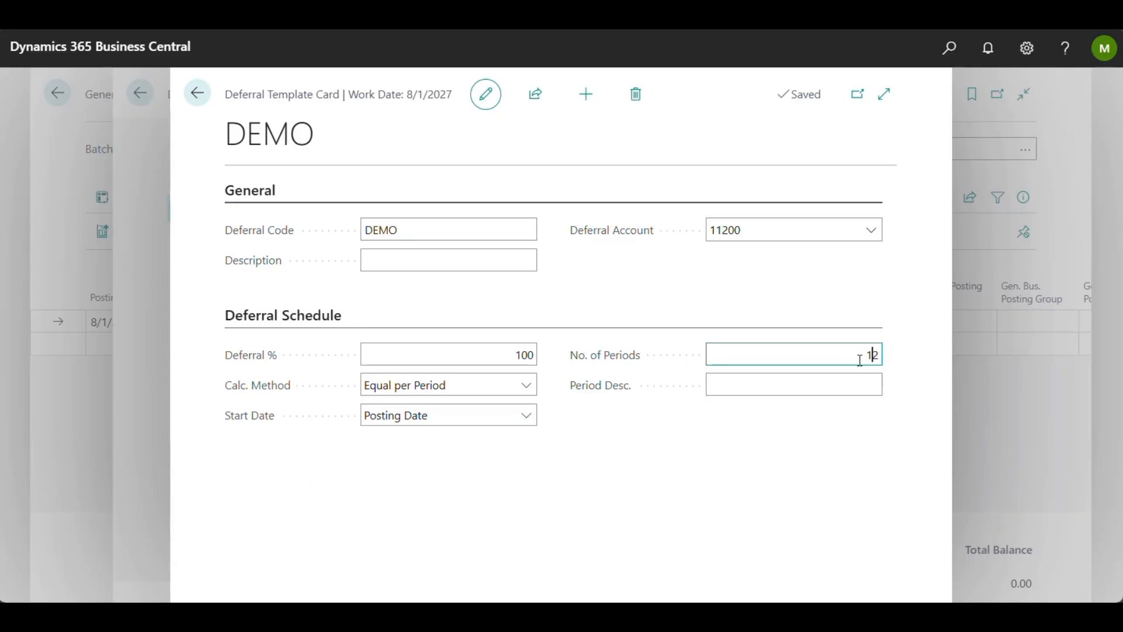
drag(863, 355, 887, 355)
mouse_move(617, 391)
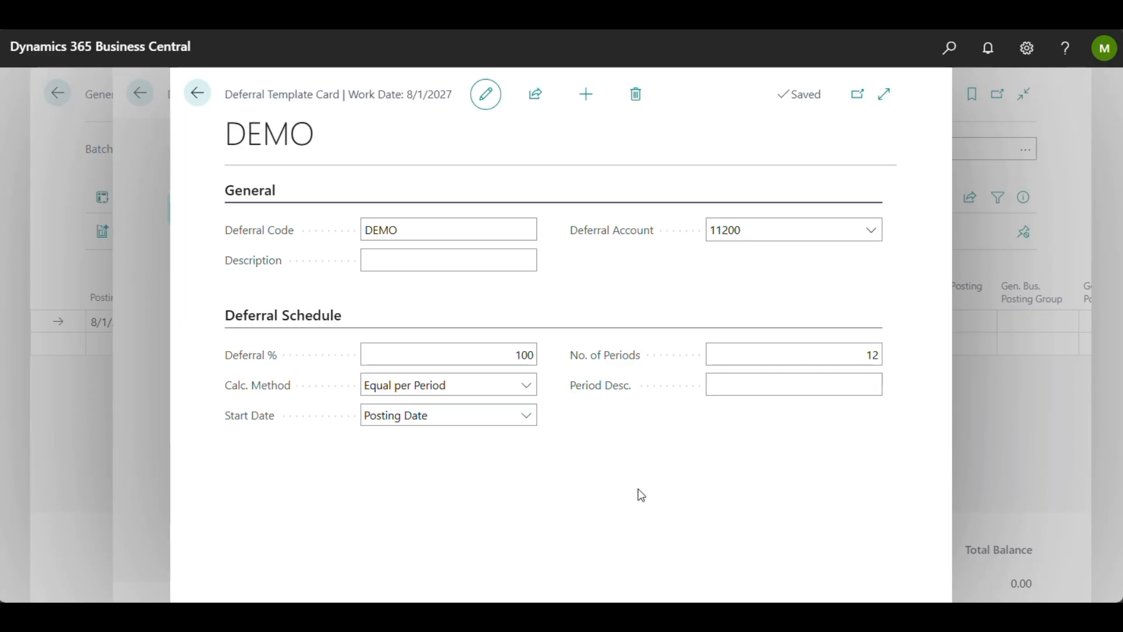
click(199, 101)
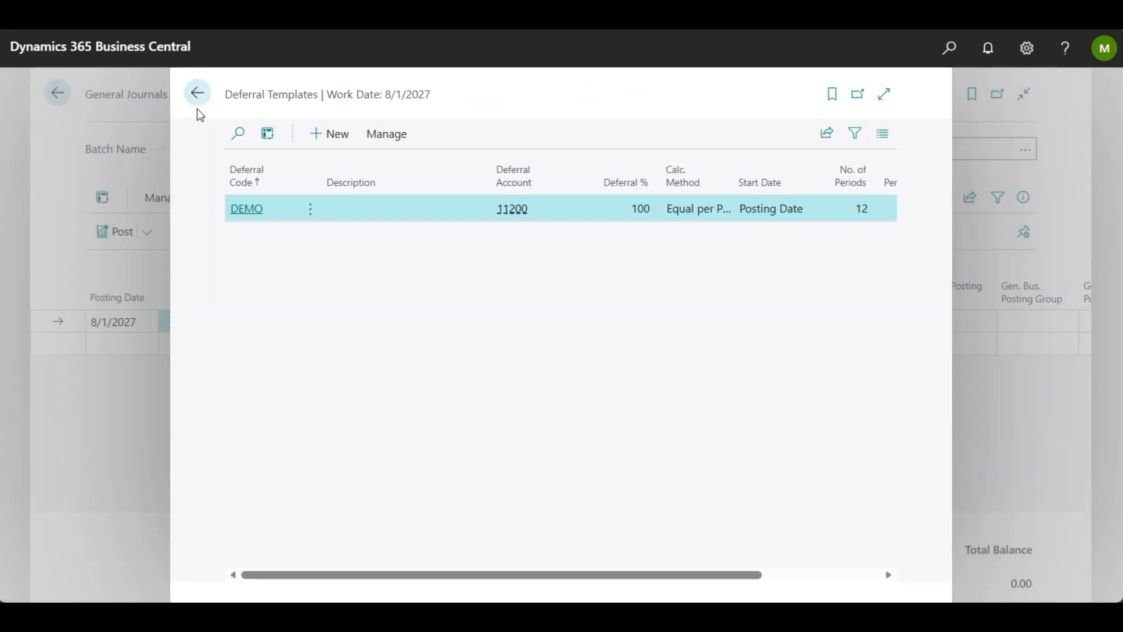
Leave the deferral templates and delete the existing Cash journal line from the CASH batch
click(198, 99)
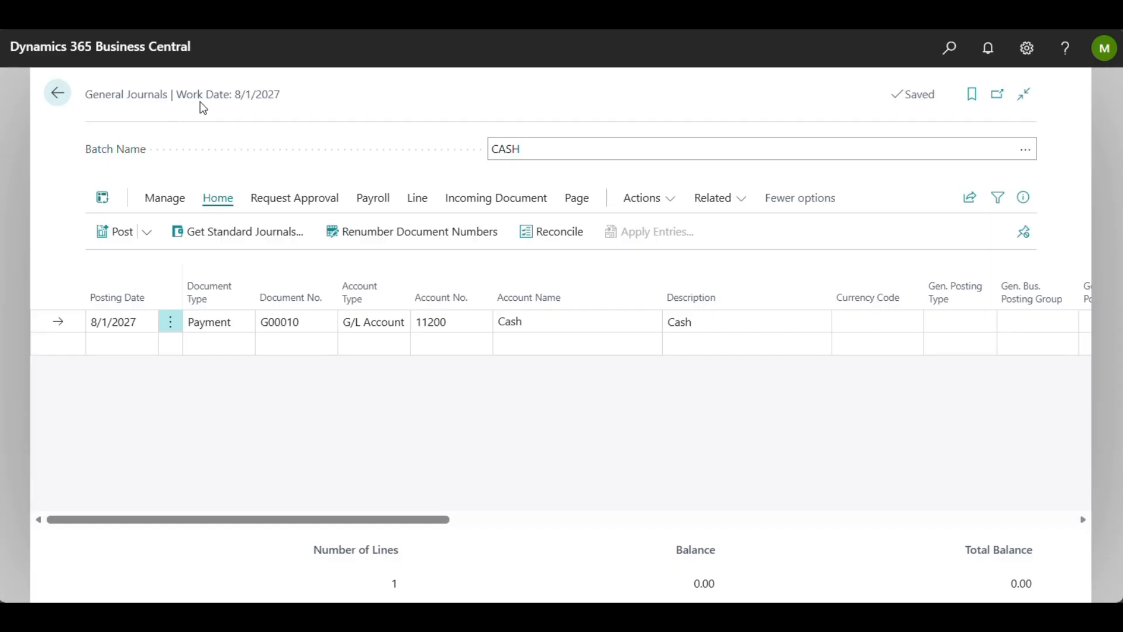
click(170, 322)
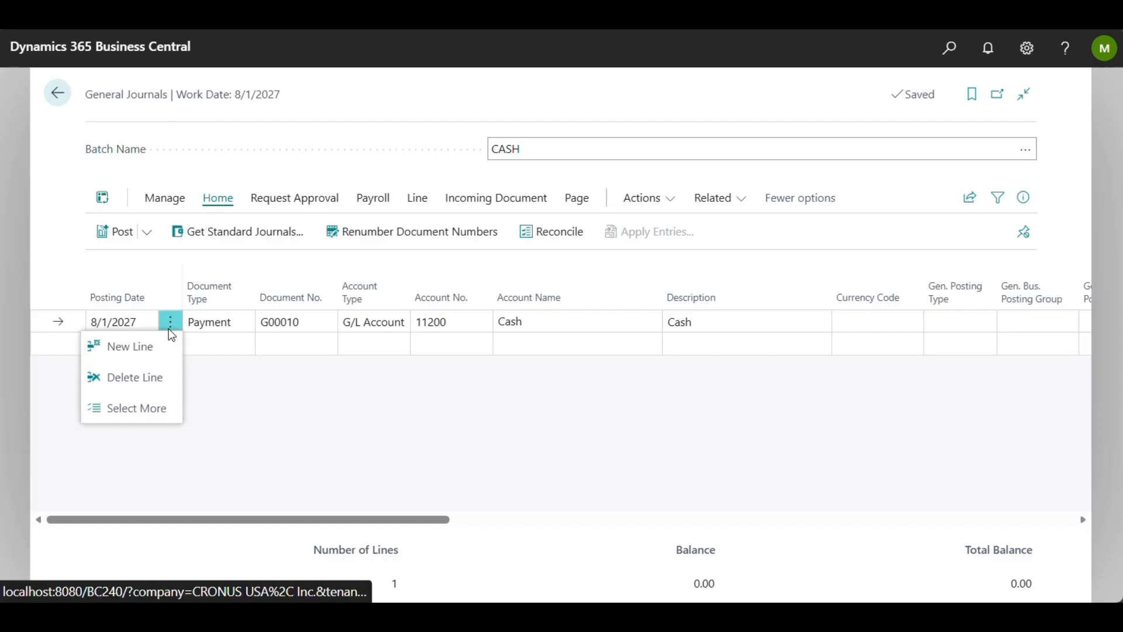
click(139, 381)
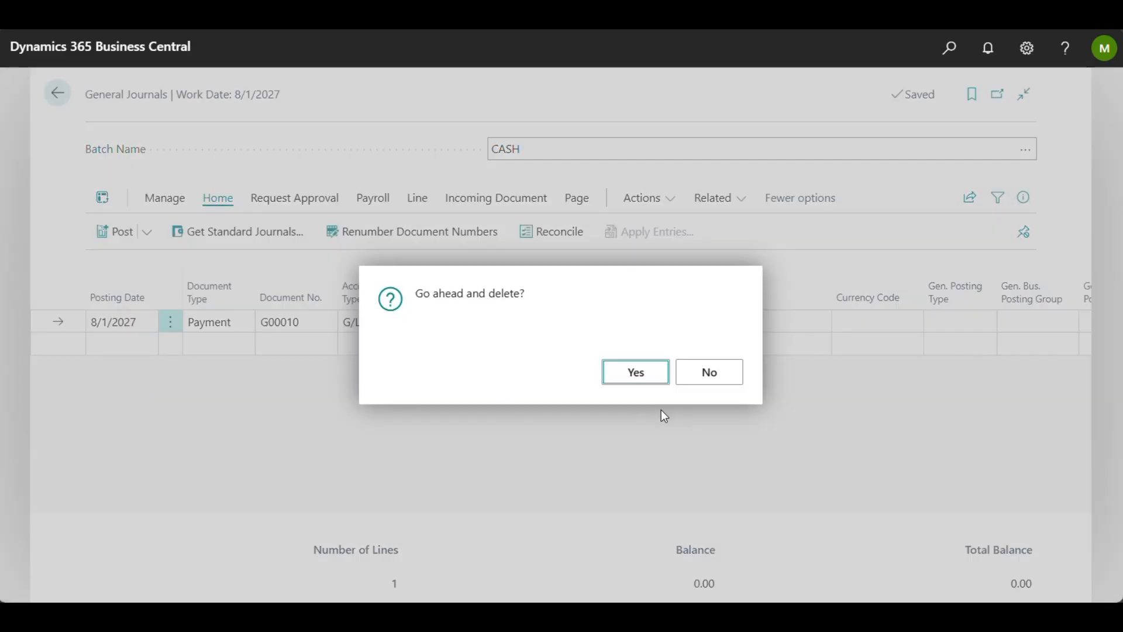
click(651, 379)
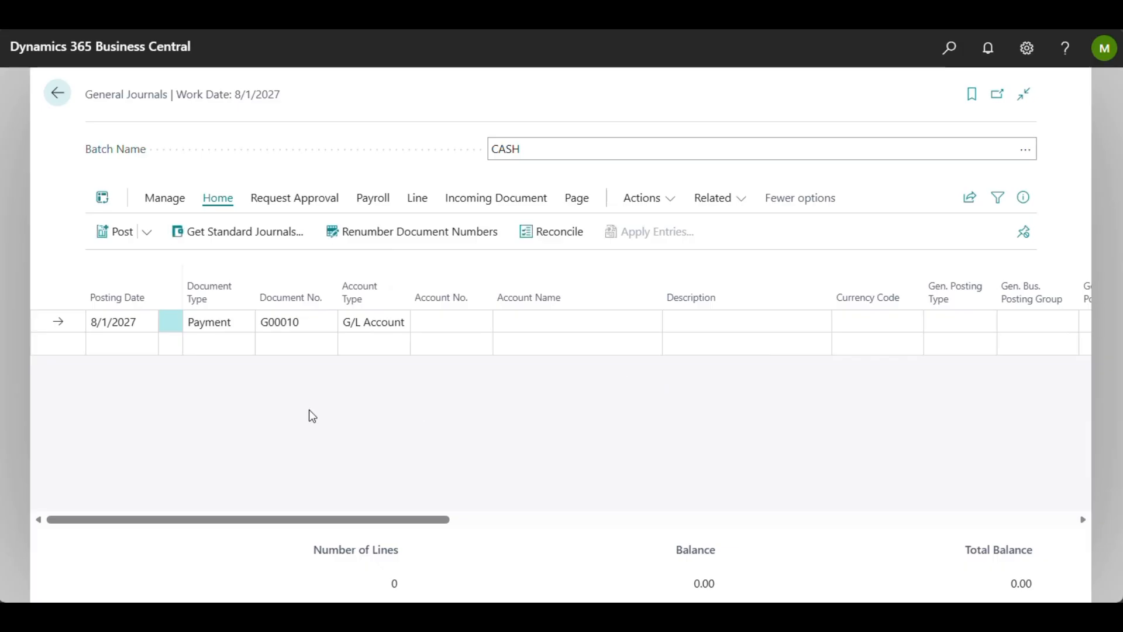
Enter a payment journal line for G/L account 11200 Cash with an amount of 1,000
click(447, 322)
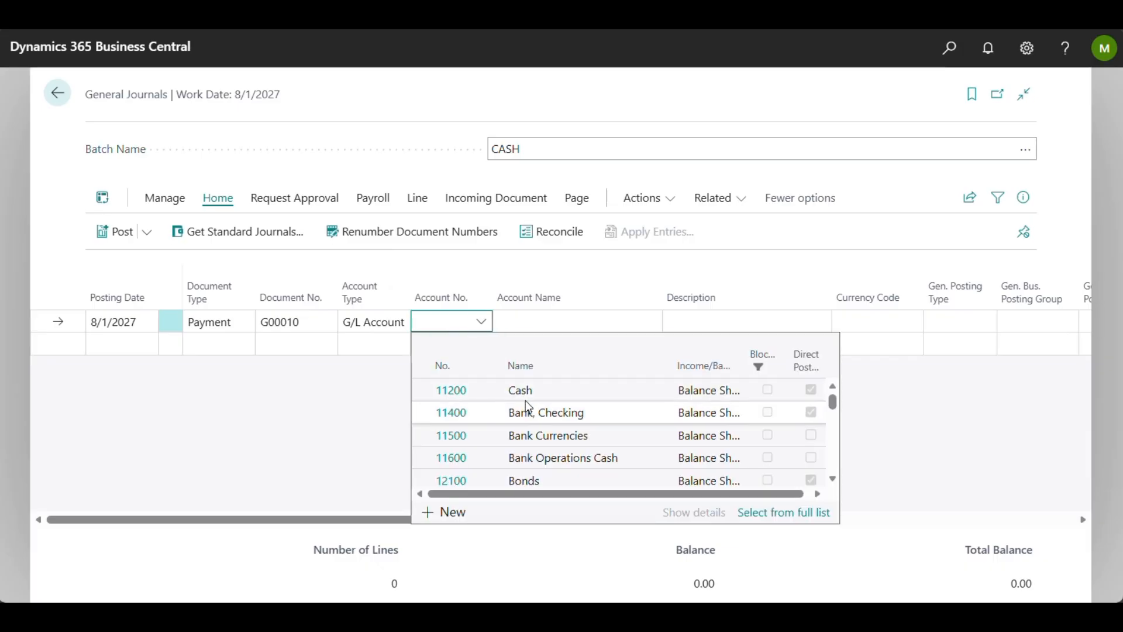
click(526, 394)
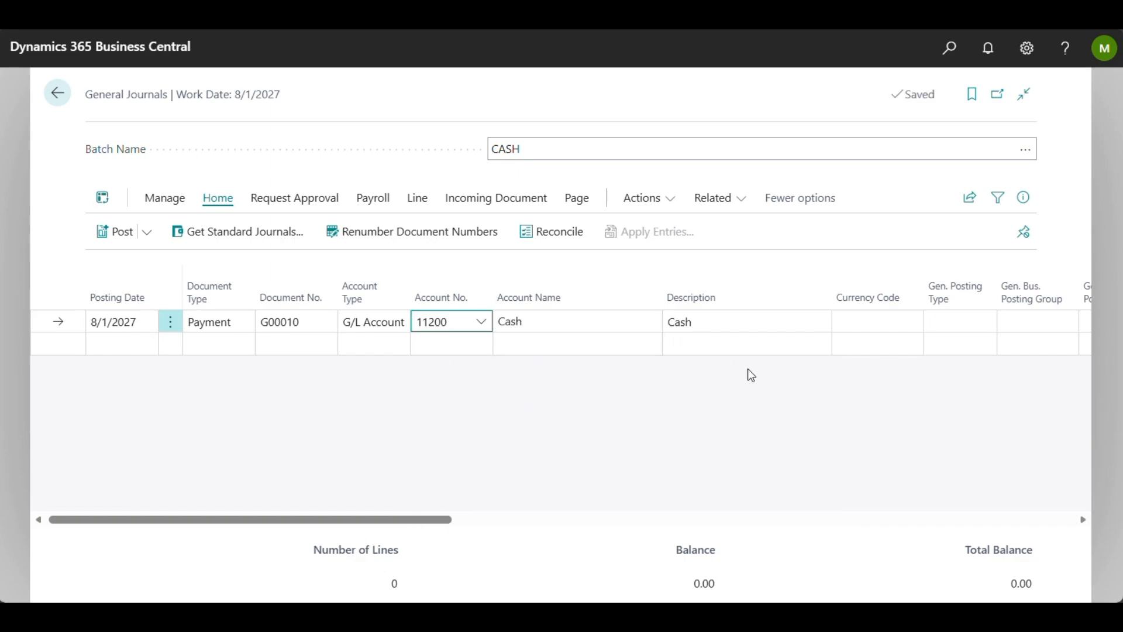
scroll(748, 368, right, 10)
click(609, 320)
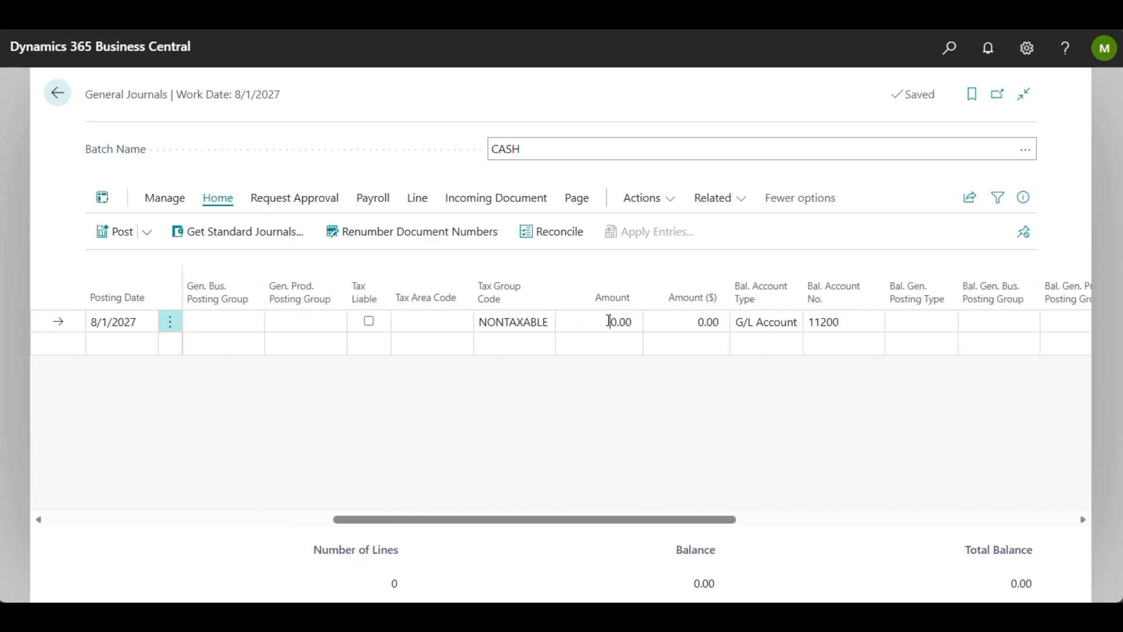
text(1000)
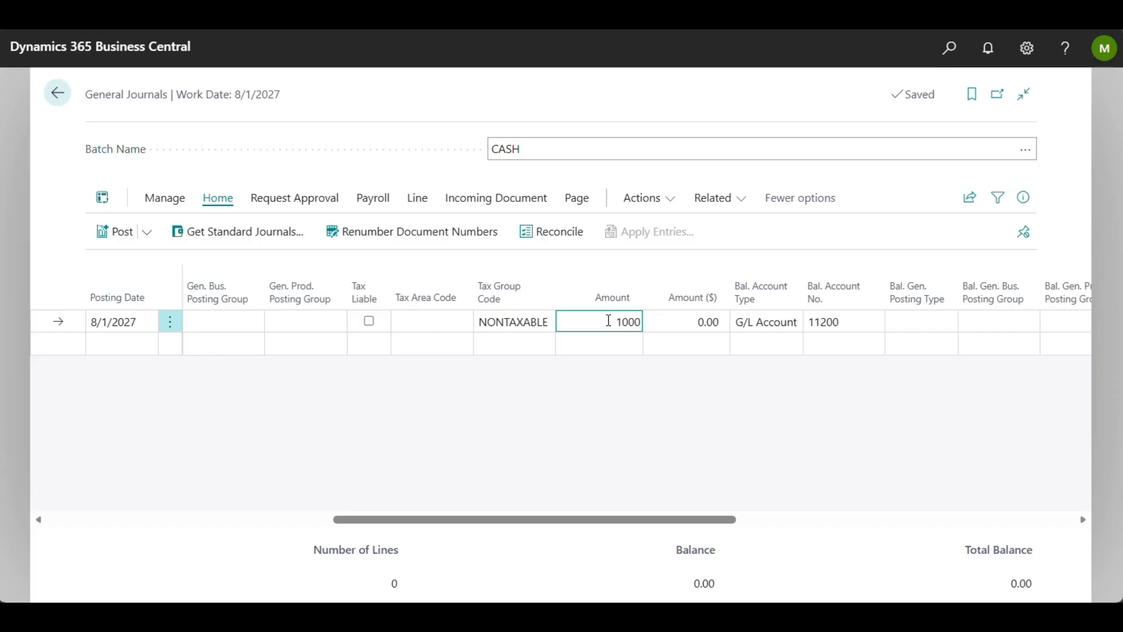
key(Tab)
click(672, 487)
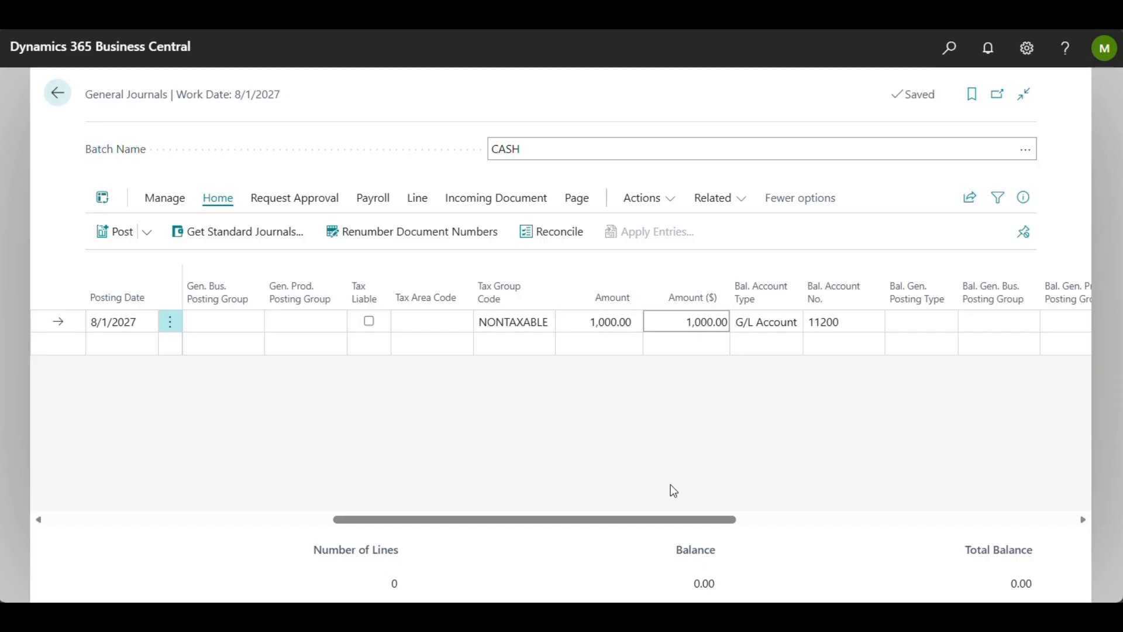
Assign the deferral code DEMO to the Cash journal line
scroll(670, 484, right, 5)
scroll(670, 490, right, 5)
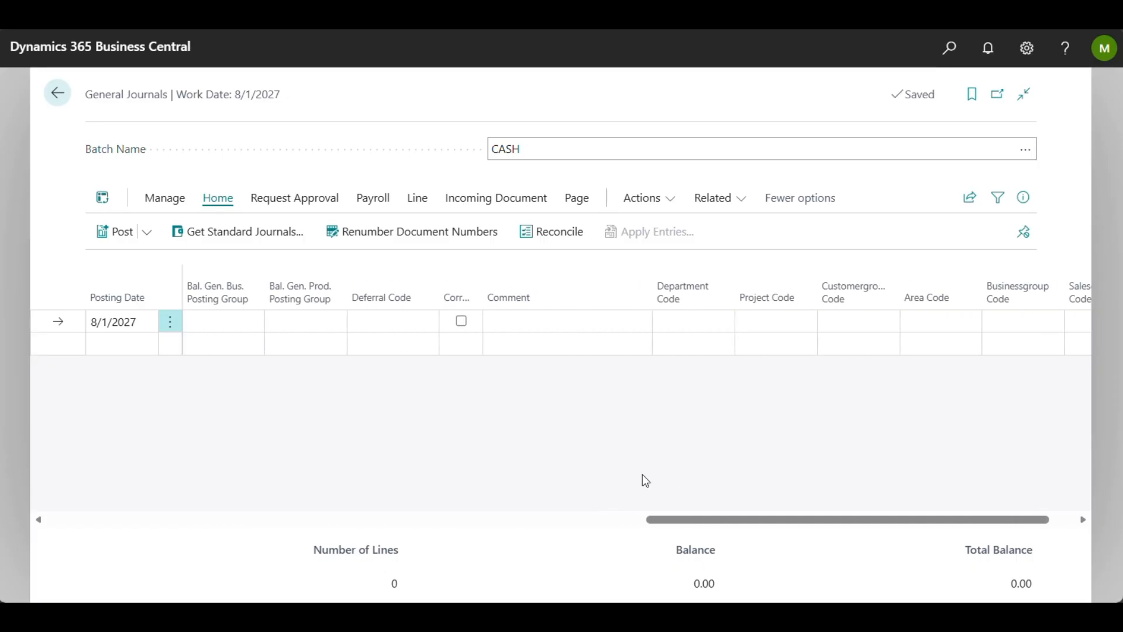
click(377, 319)
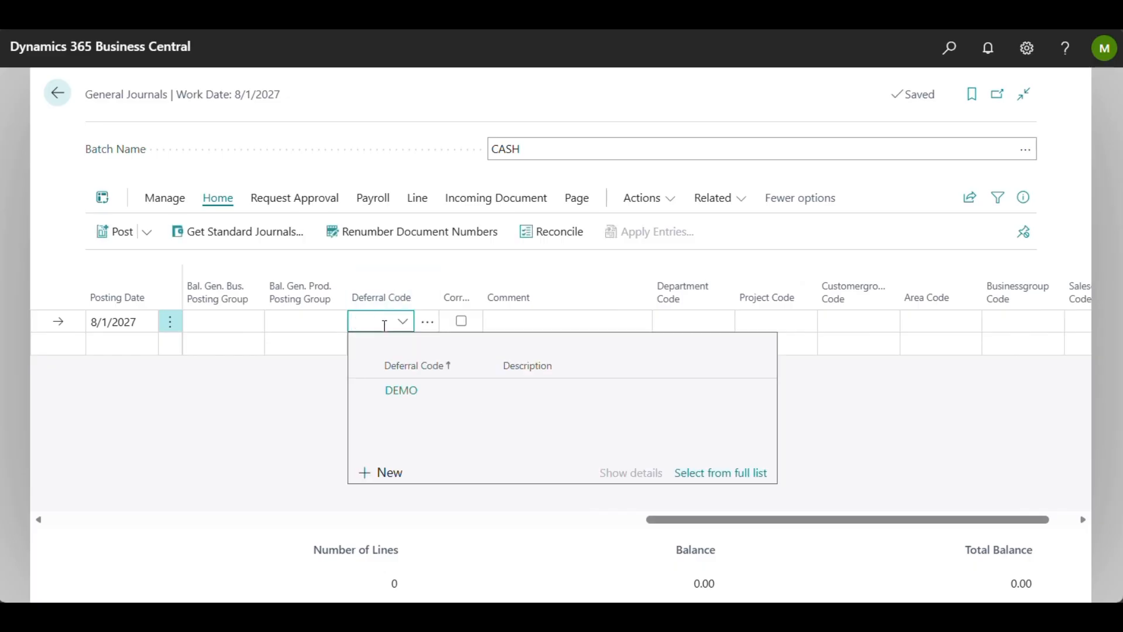
click(457, 392)
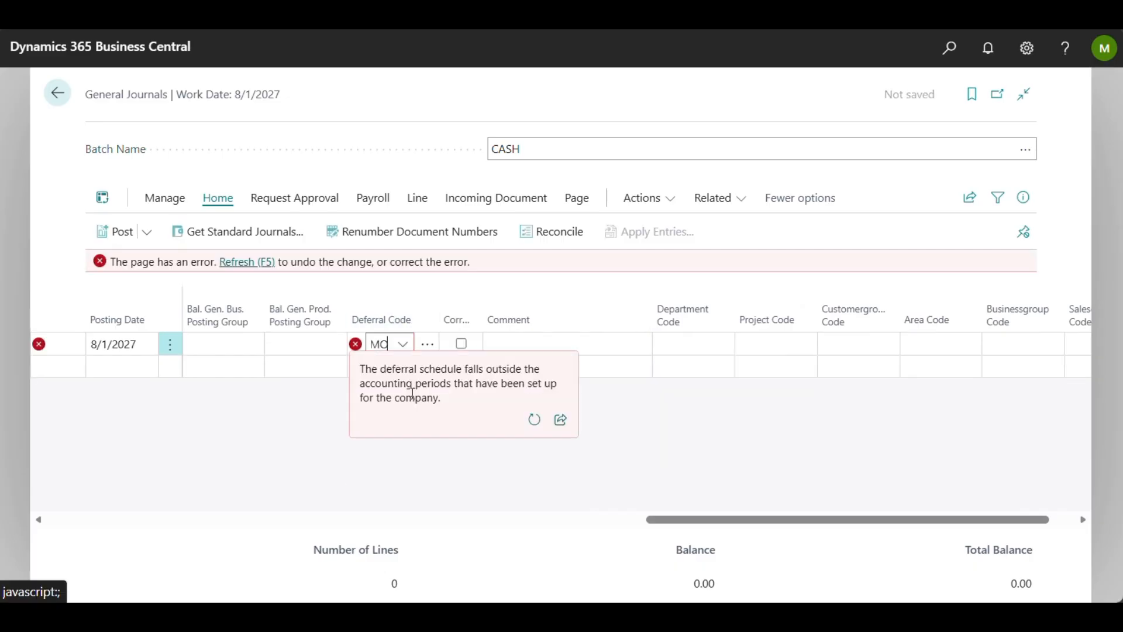
click(339, 421)
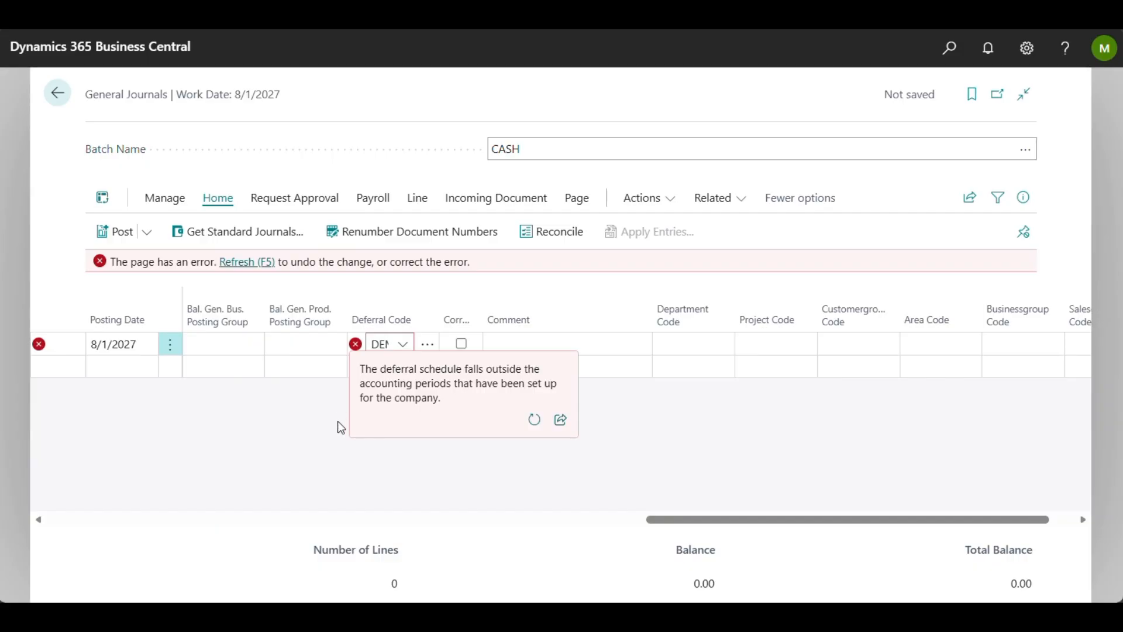
Set the Cash journal line's posting date to 2/12/2026
scroll(385, 444, left, 20)
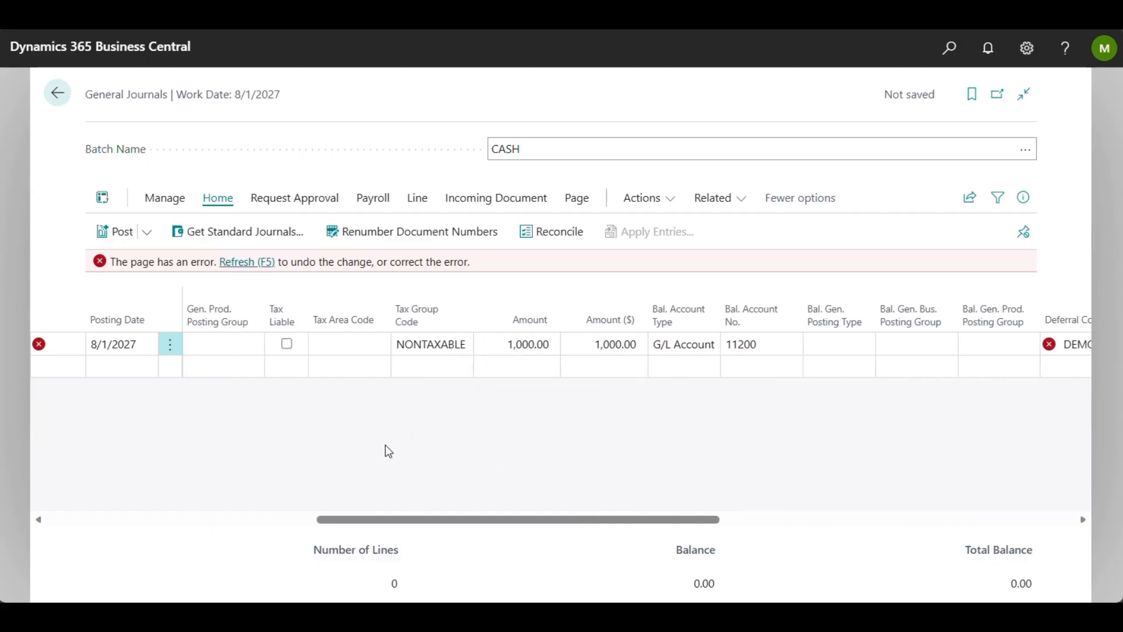
click(148, 351)
click(146, 351)
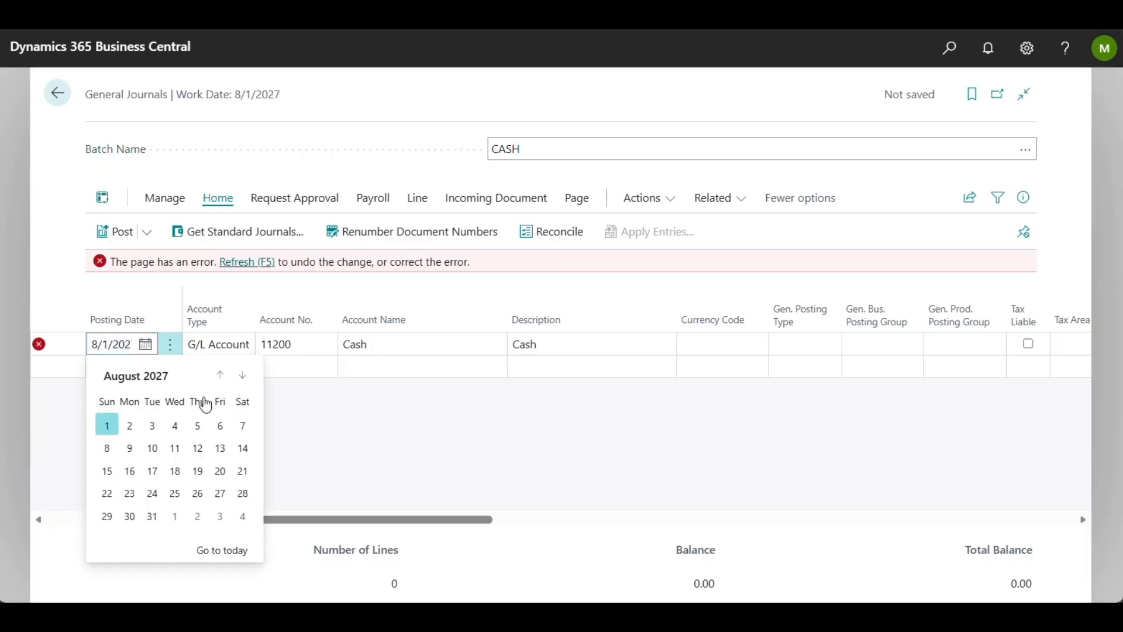
click(221, 377)
click(220, 376)
click(220, 376)
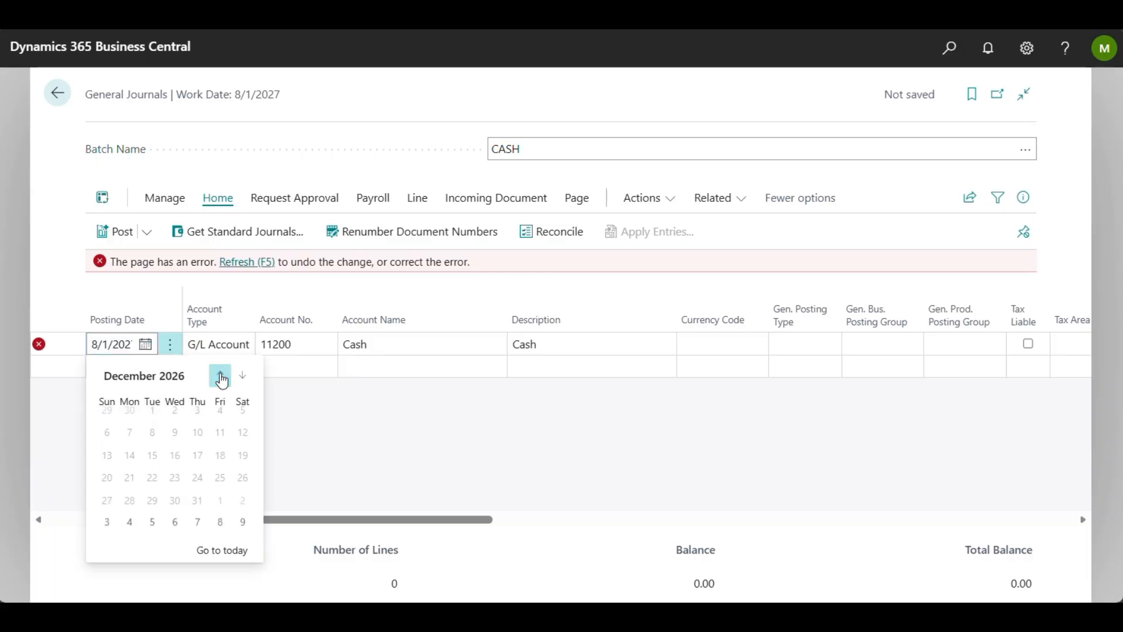
click(219, 376)
click(220, 376)
click(220, 376)
click(220, 377)
click(220, 377)
click(219, 377)
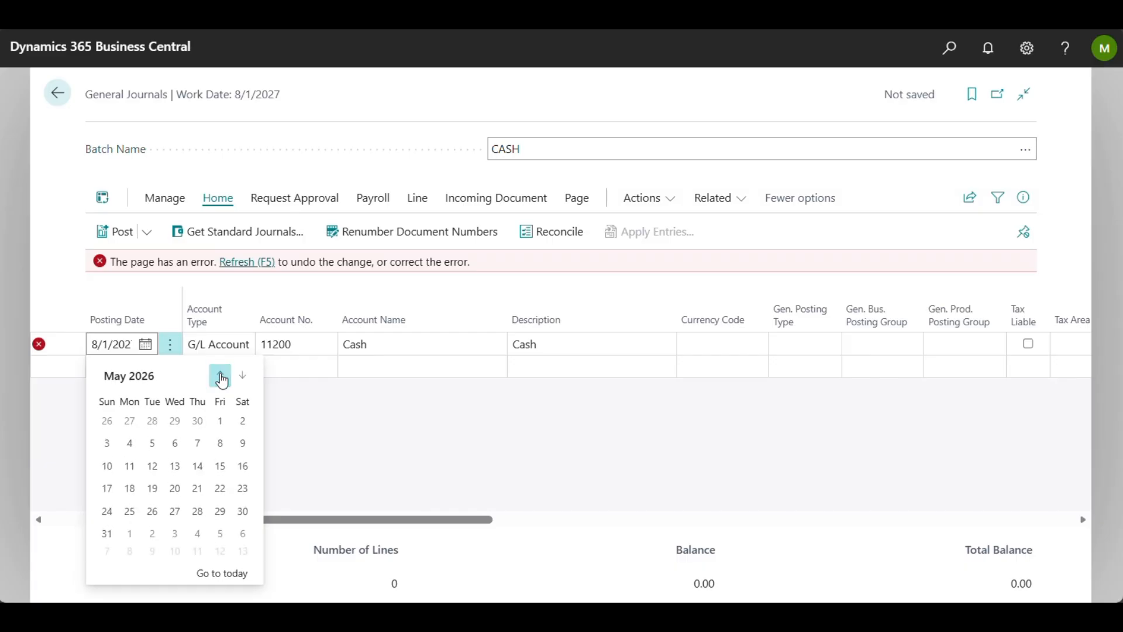
click(220, 376)
click(220, 376)
click(220, 376)
click(220, 377)
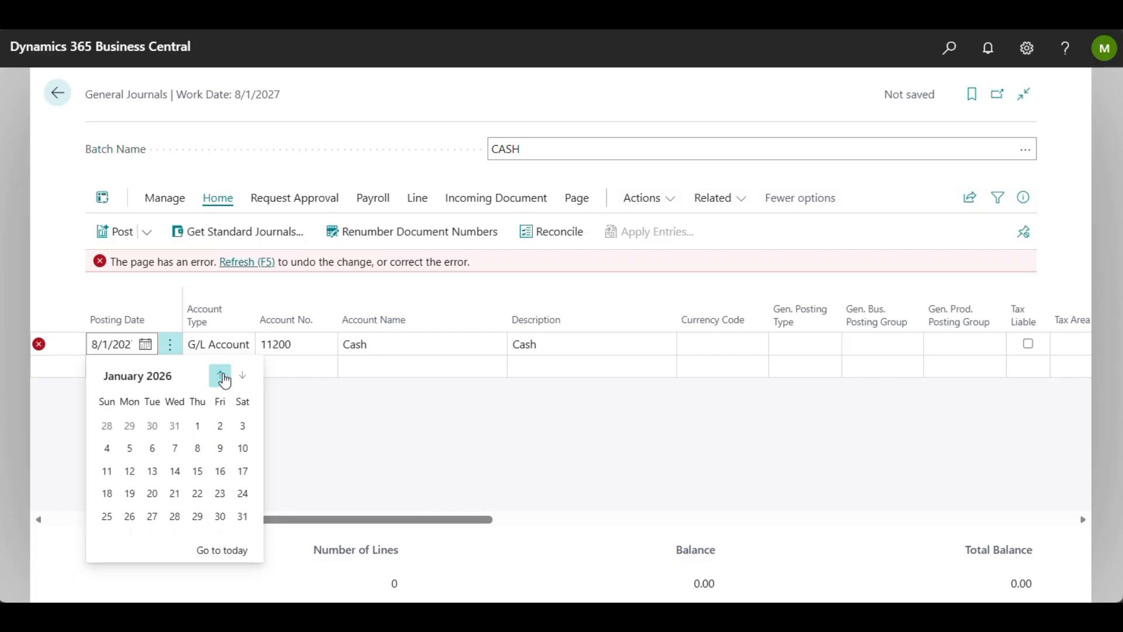
click(242, 375)
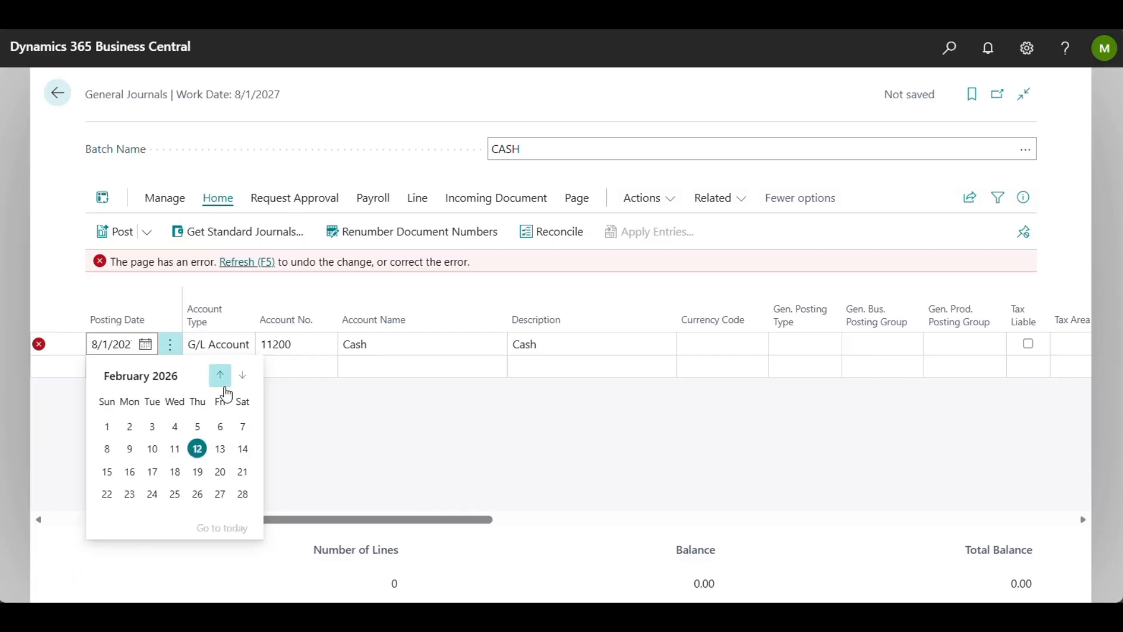
click(196, 449)
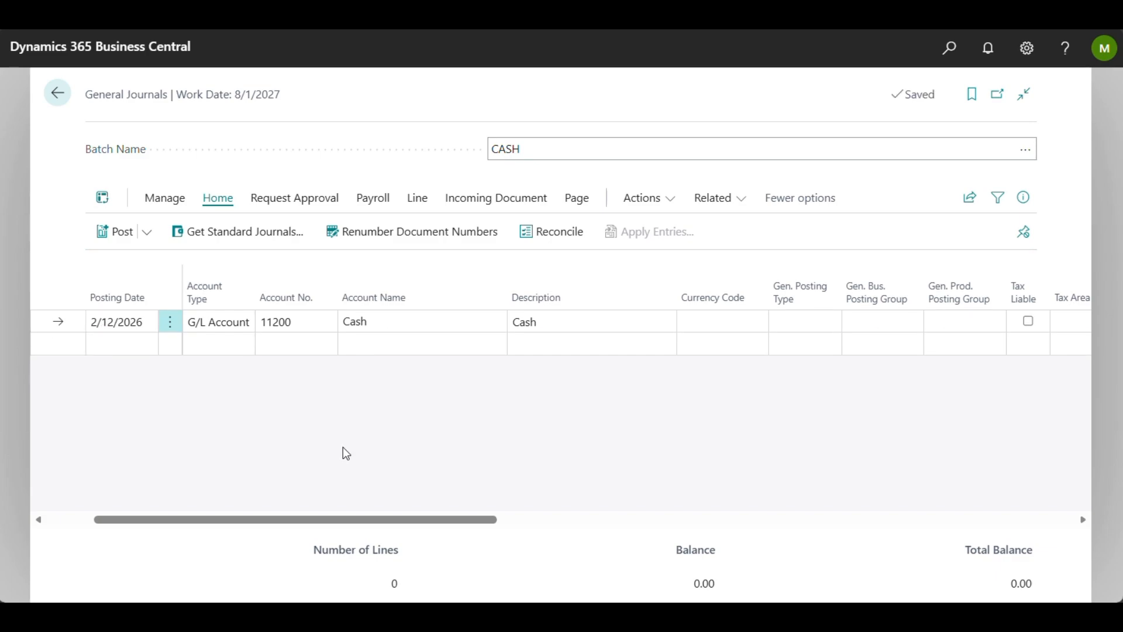
Check the journal line's amount and deferral code, and open its deferral schedule
scroll(343, 447, right, 5)
scroll(343, 447, right, 2)
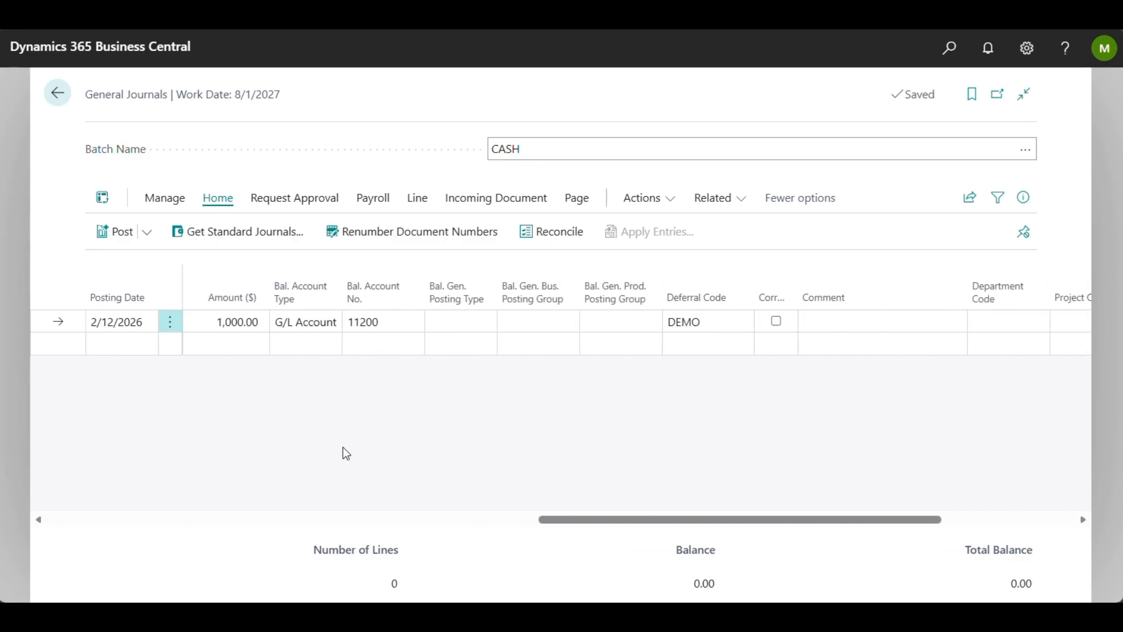
scroll(343, 447, left, 7)
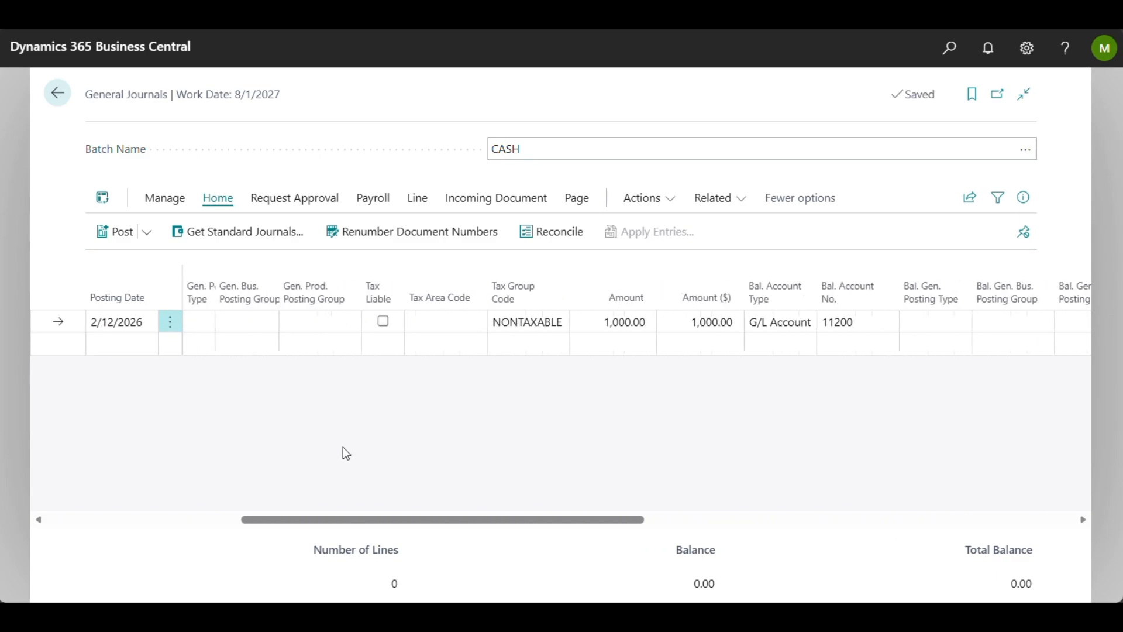
click(664, 208)
mouse_move(644, 228)
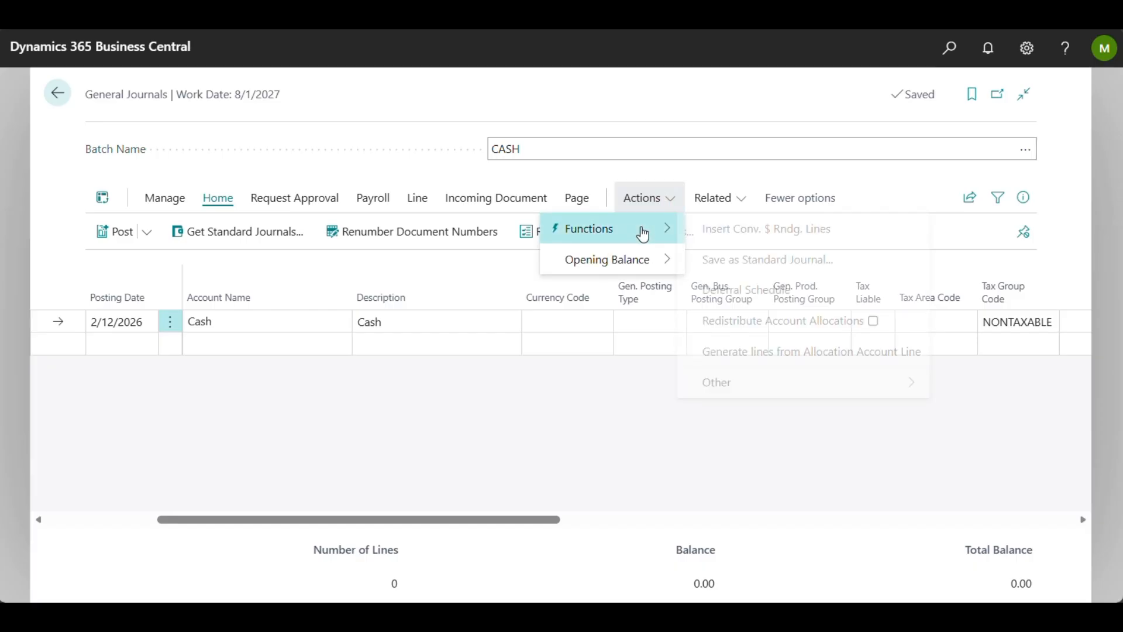
click(774, 290)
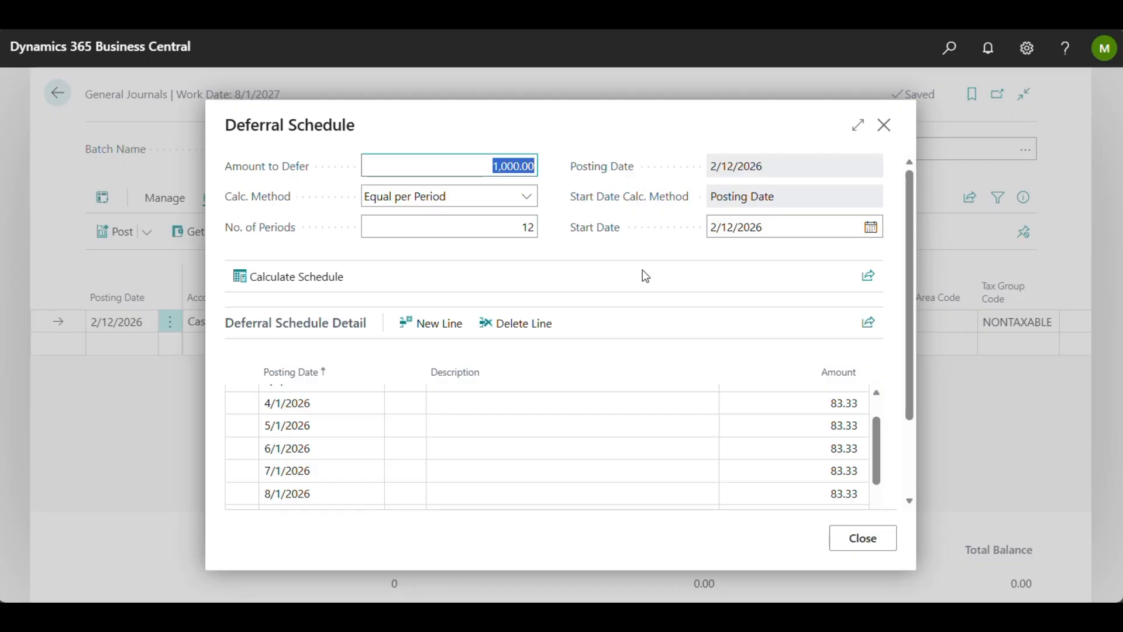
Examine the deferral schedule's calculation methods, period amounts and total to defer, and close the schedule
click(526, 198)
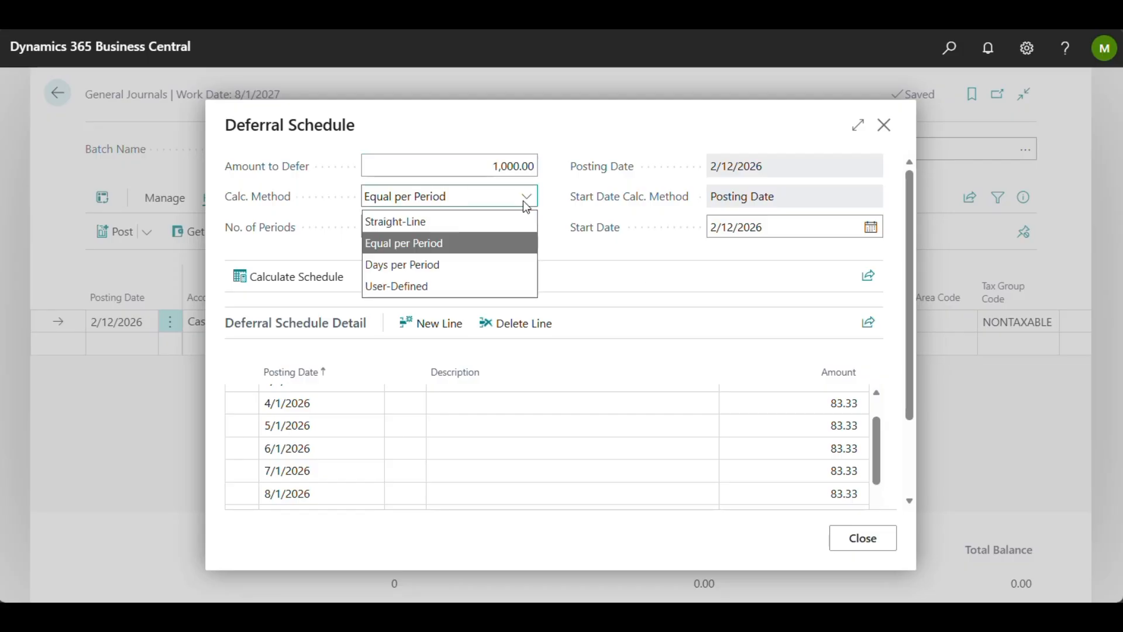
click(571, 269)
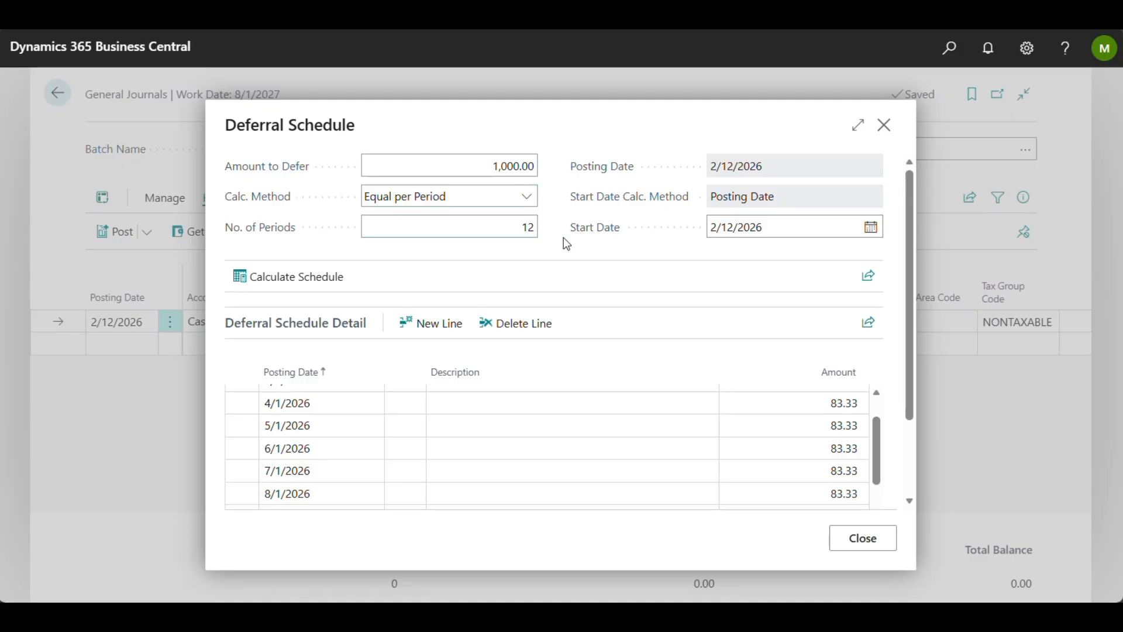
scroll(564, 238, down, 3)
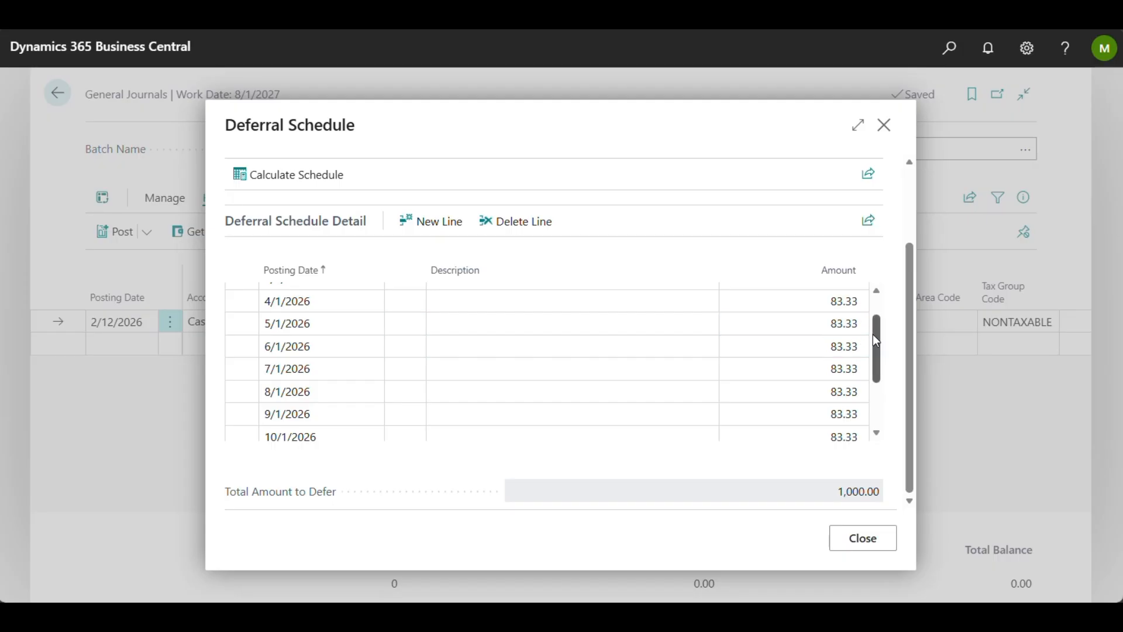
drag(876, 340, 878, 385)
scroll(349, 347, up, 2)
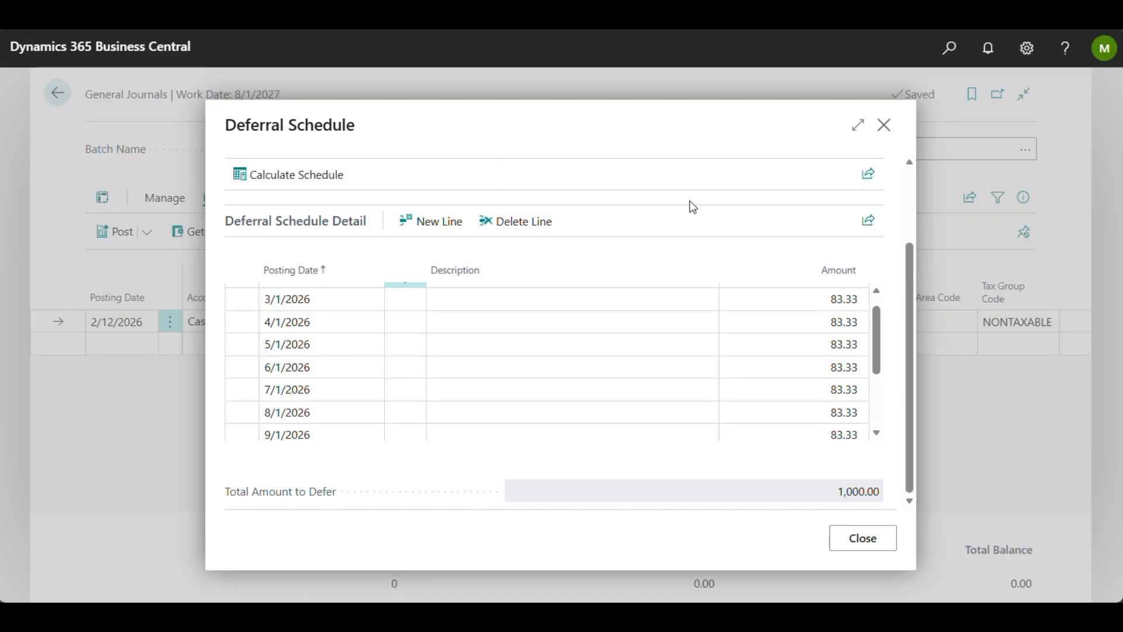
click(885, 127)
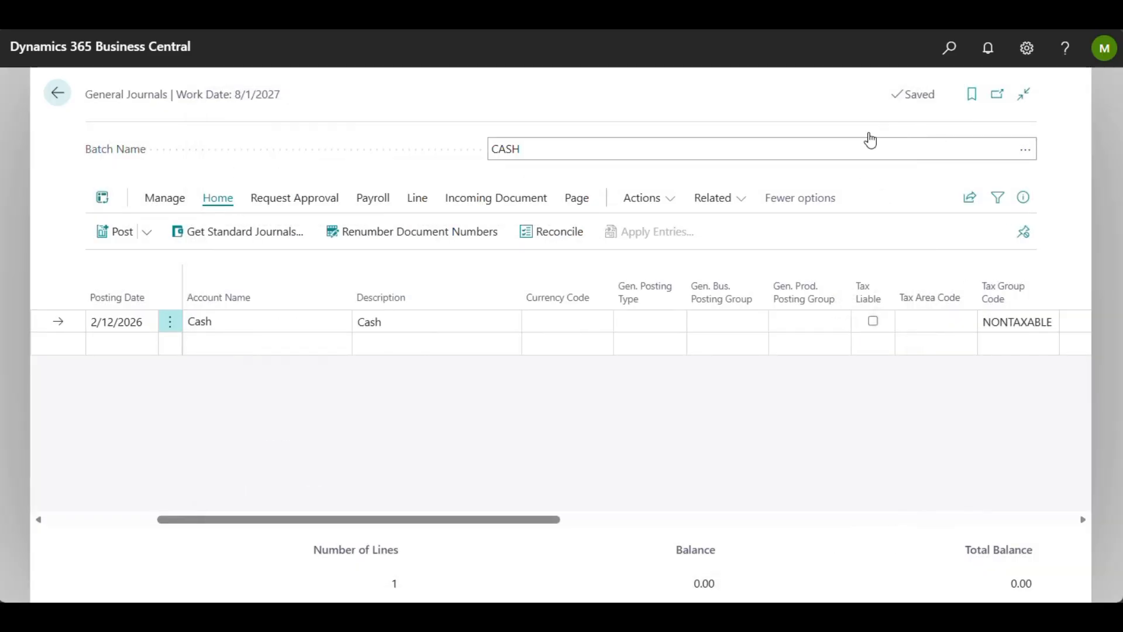
Check the line's amounts, post the CASH batch's journal line and leave the general journal
scroll(574, 375, right, 5)
scroll(574, 375, left, 5)
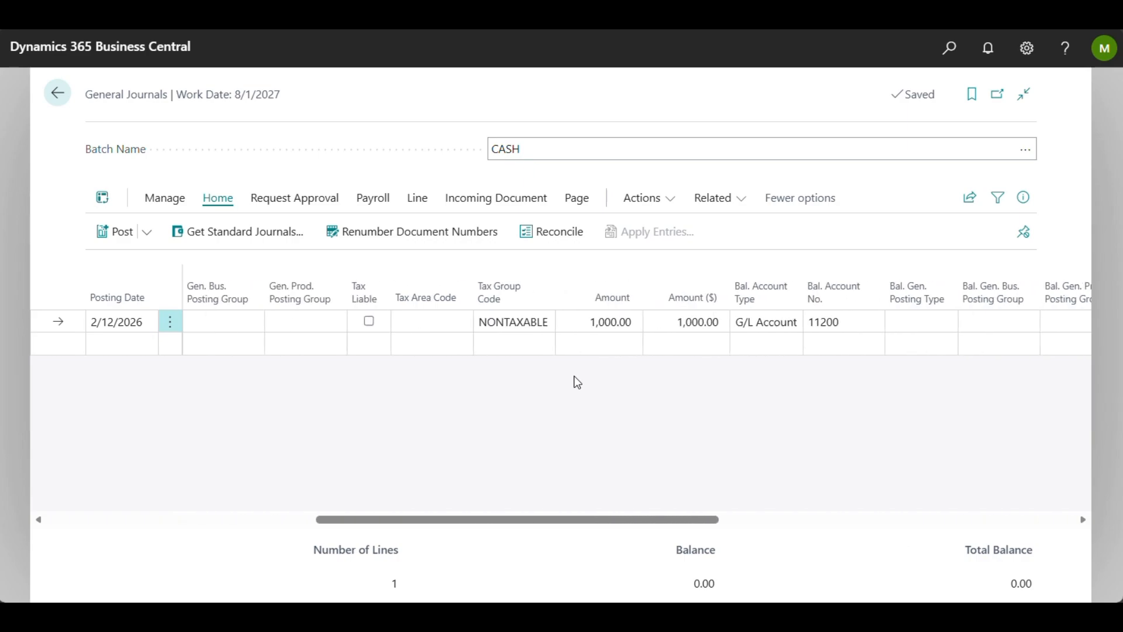
click(120, 240)
click(645, 372)
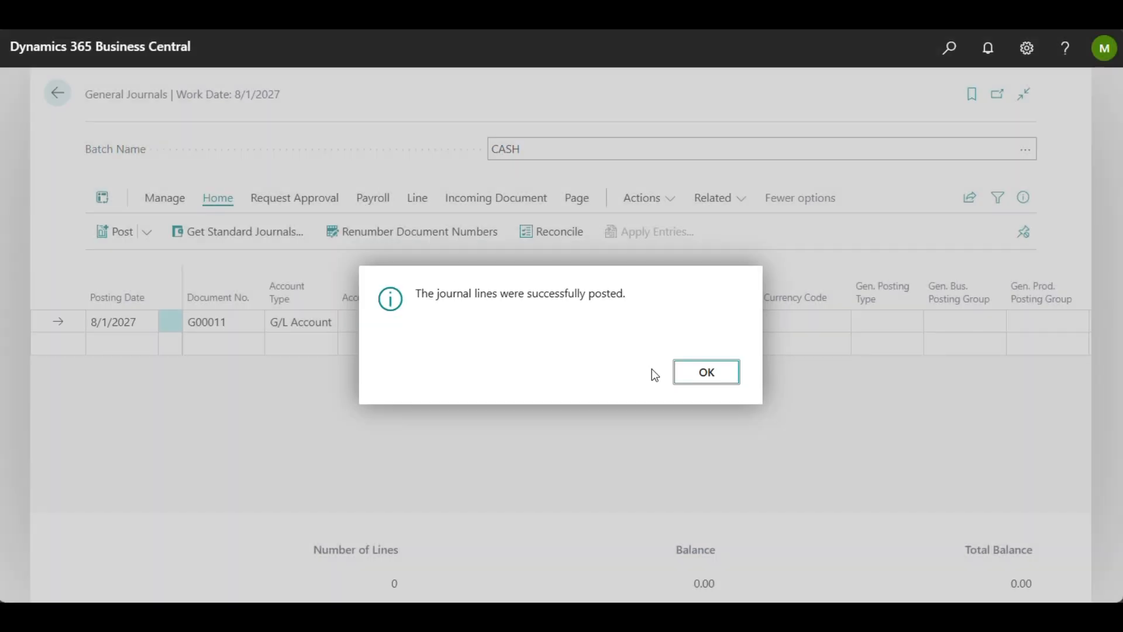
click(699, 377)
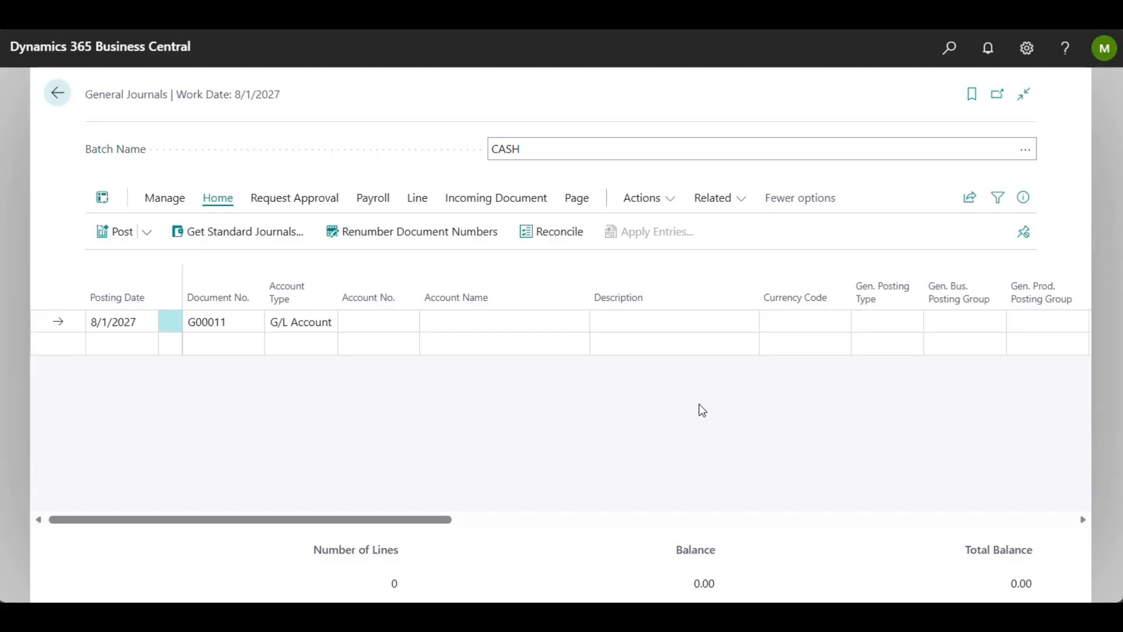
click(57, 96)
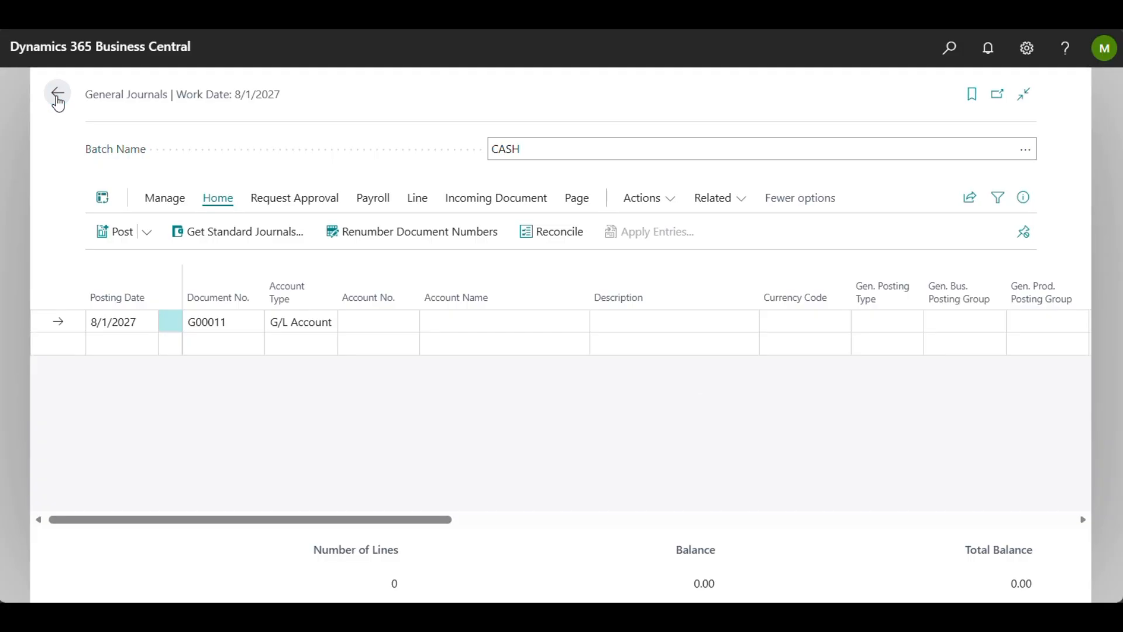